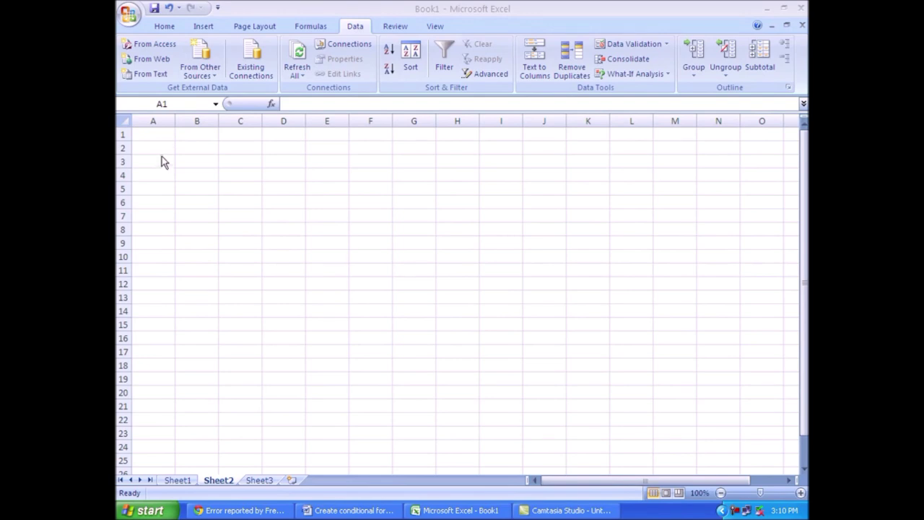
# - Enter the column headings NAME, BS, HR, CON and GS in cells A3 through E3
pyautogui.click(164, 165)
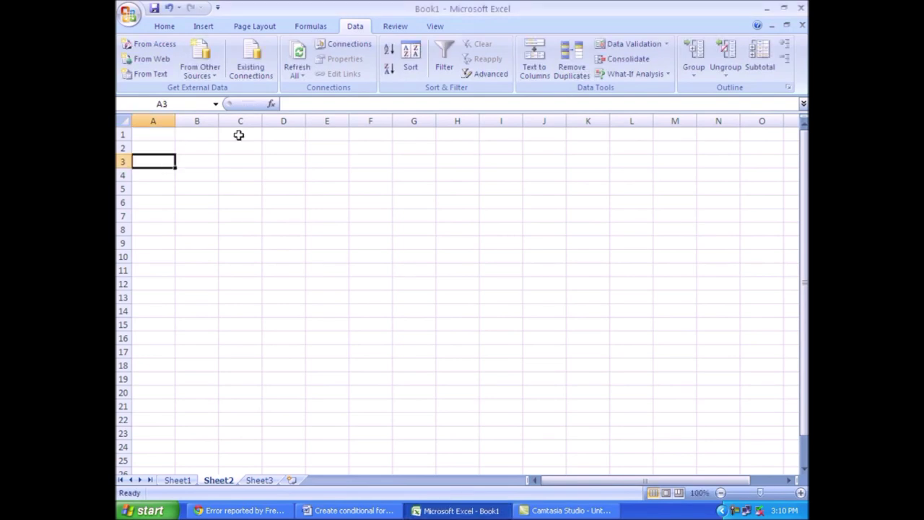
pyautogui.write('NAME')
pyautogui.press('Tab')
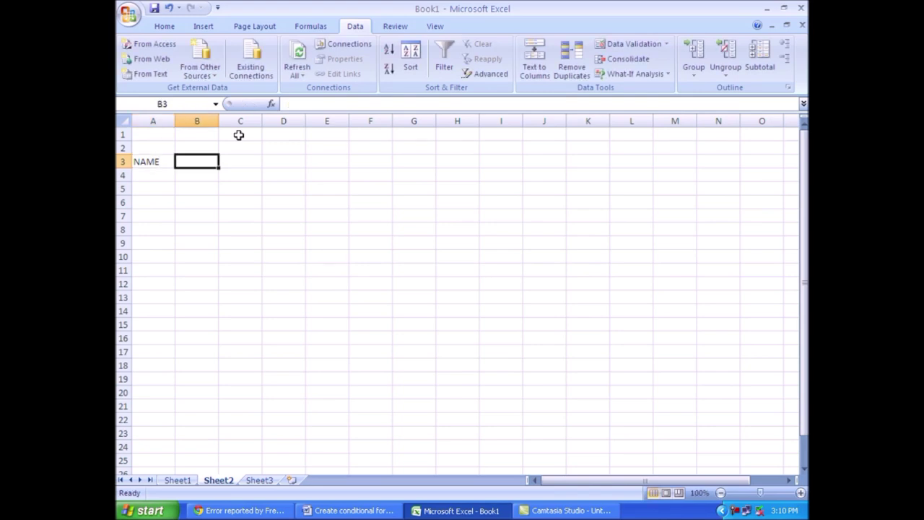
pyautogui.write('BS')
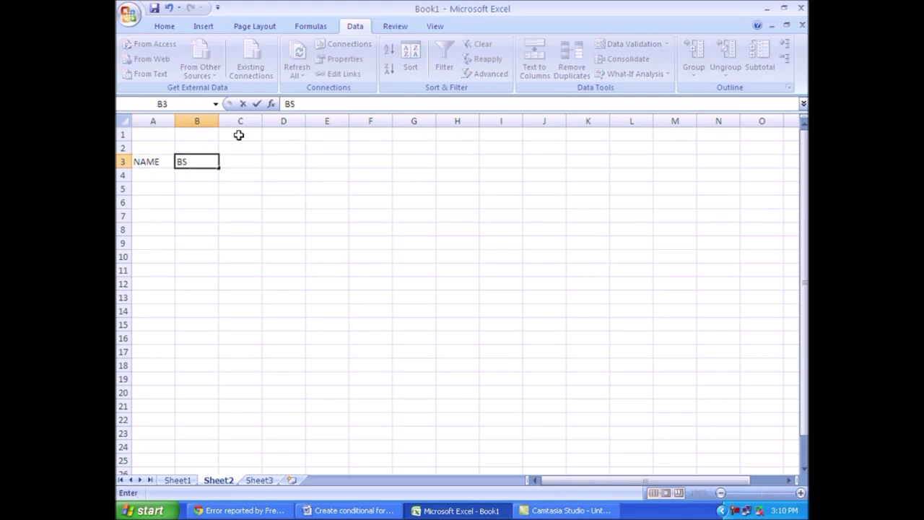
pyautogui.press('Tab')
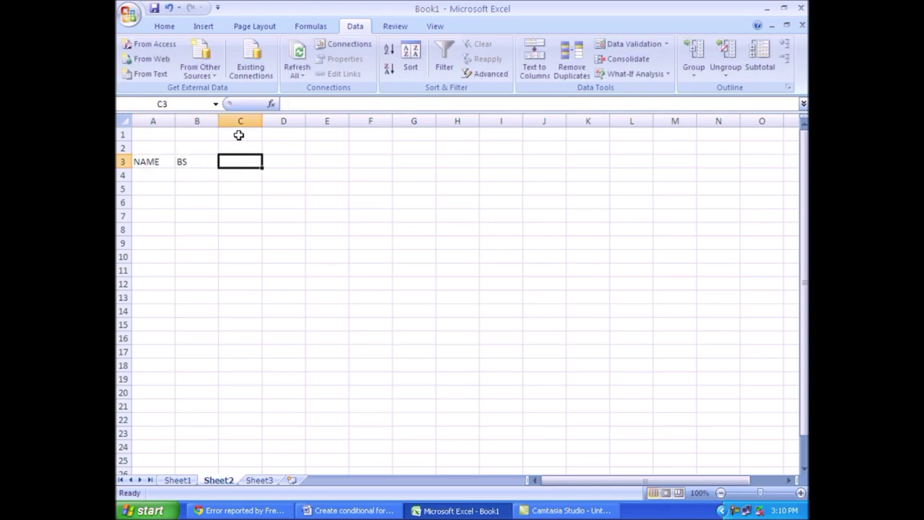
pyautogui.write('HR')
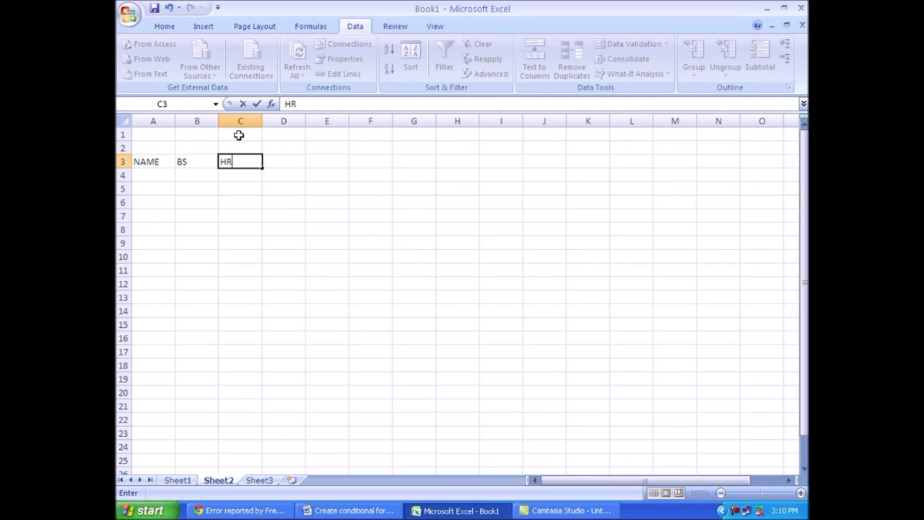
pyautogui.press('Tab')
pyautogui.write('C')
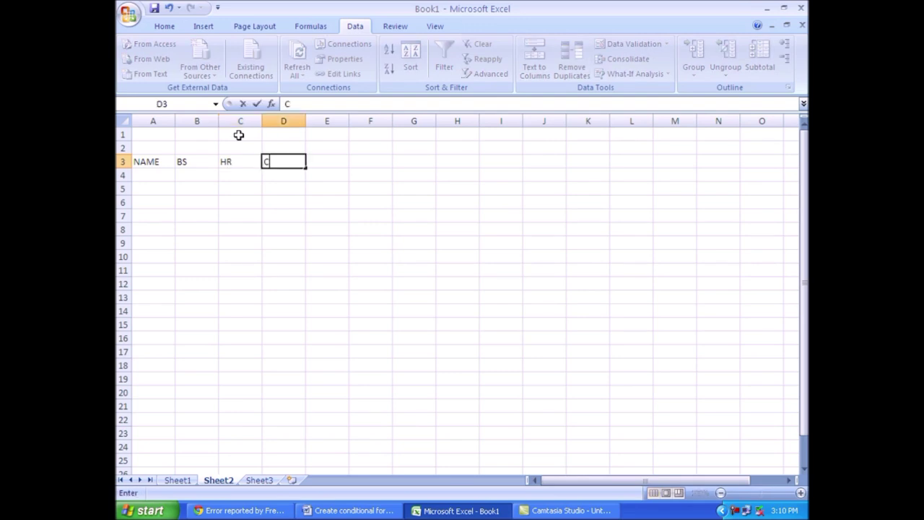
pyautogui.write('ON')
pyautogui.press('Tab')
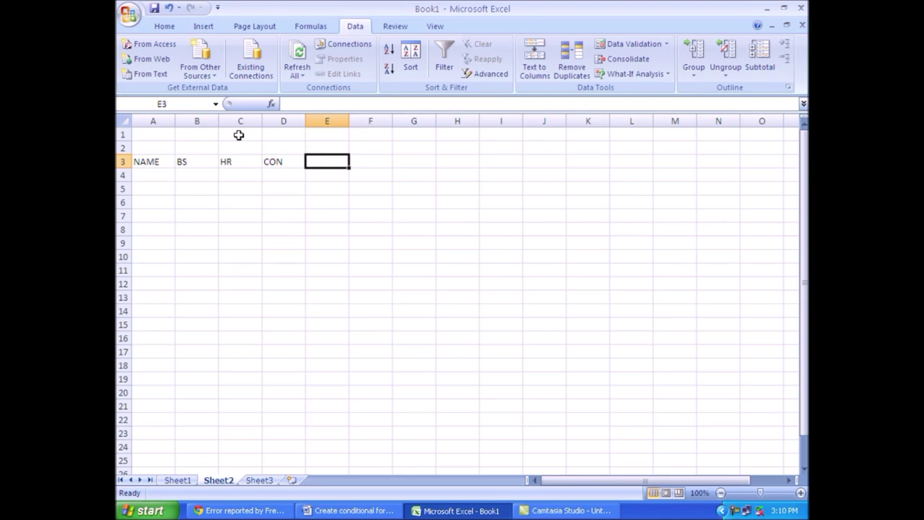
pyautogui.write('GS')
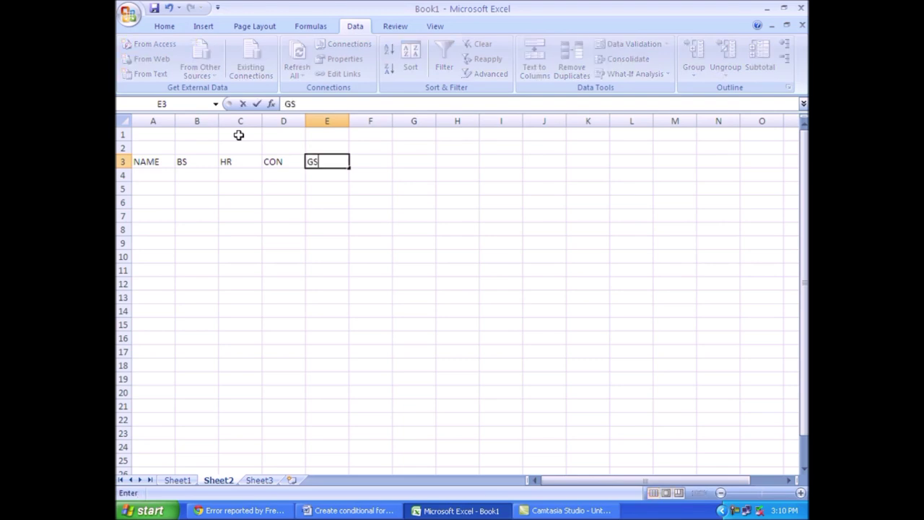
pyautogui.press('Tab')
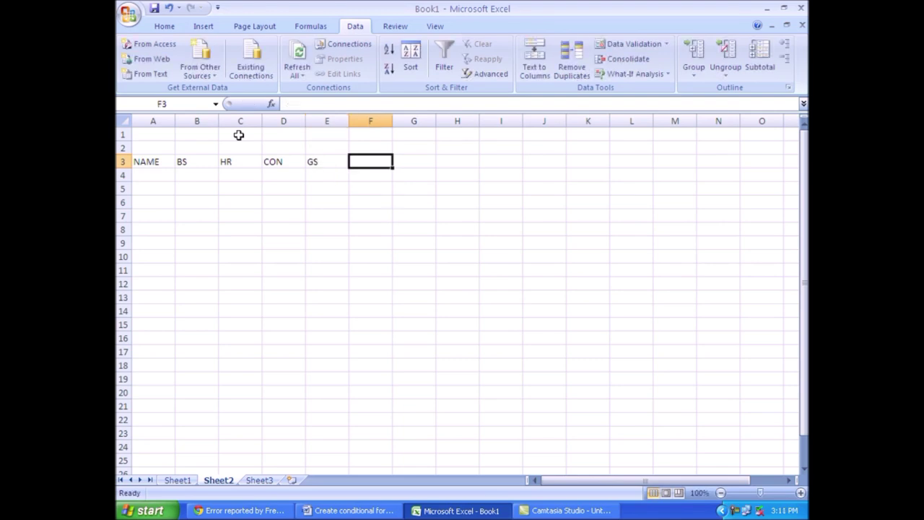
# - Continue the heading row with PF, IT, DED and NS in cells F3 through I3
pyautogui.write('PF')
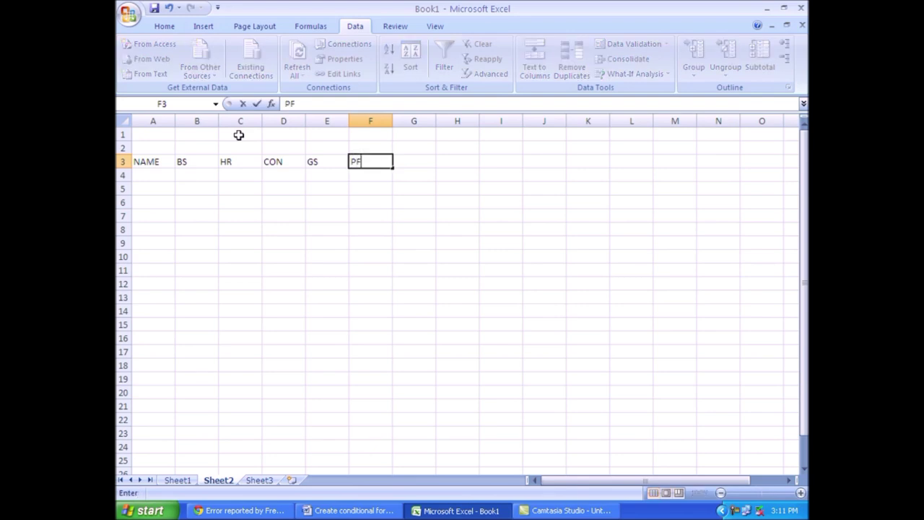
pyautogui.press('Tab')
pyautogui.write('IT')
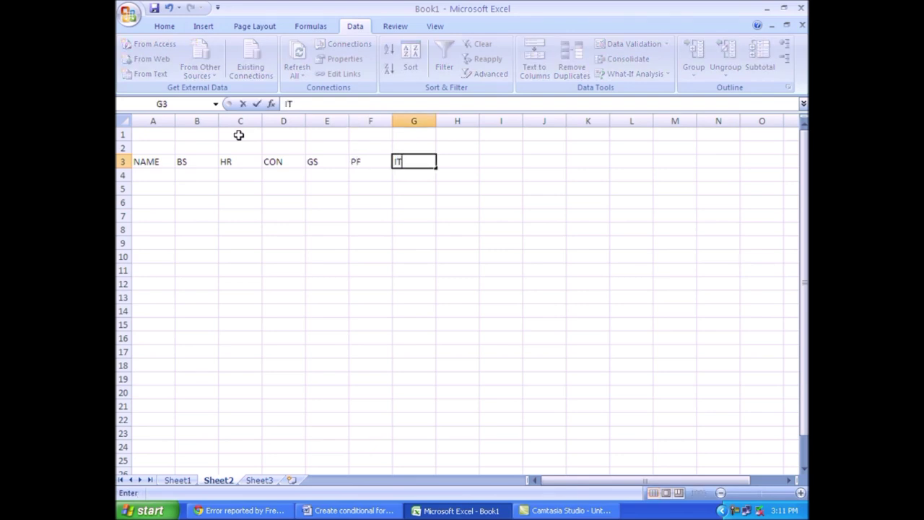
pyautogui.press('Tab')
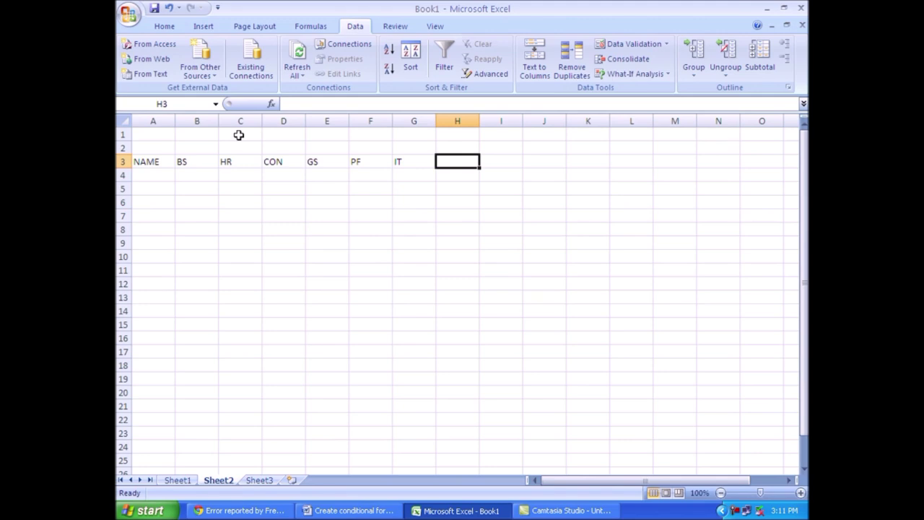
pyautogui.write('DED')
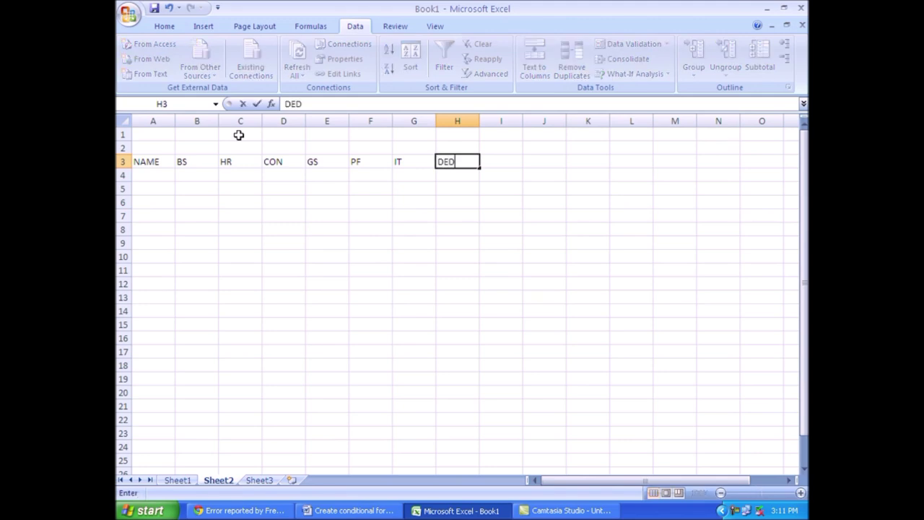
pyautogui.press('Tab')
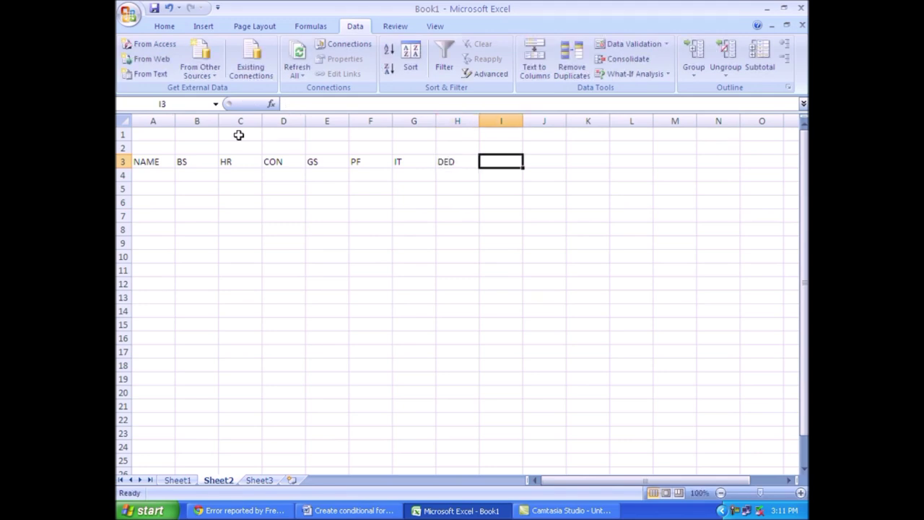
pyautogui.write('NS')
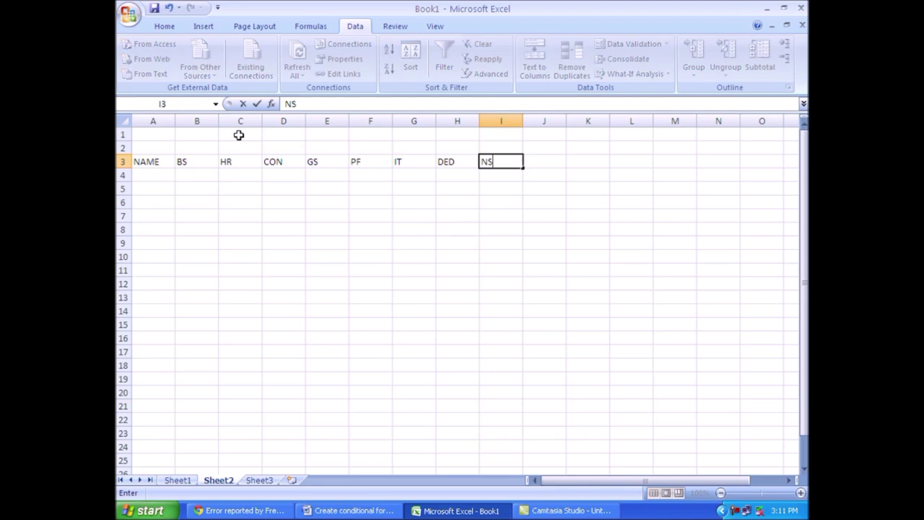
pyautogui.press('Return')
# - Make the column headings in A3:I3 bold
pyautogui.press('Up')
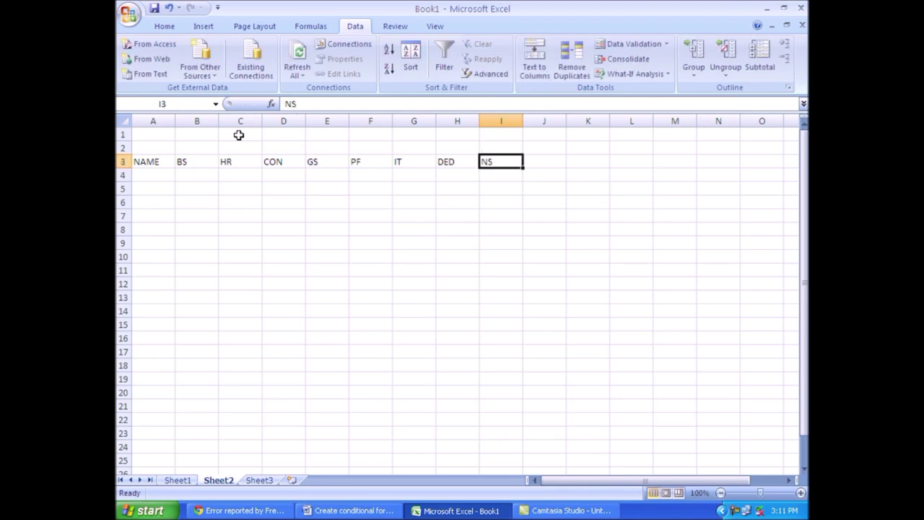
pyautogui.hotkey('shift', 'Left')
pyautogui.hotkey('shift', 'Left')
pyautogui.hotkey('shift', 'Left')
pyautogui.hotkey('shift', 'Left')
pyautogui.hotkey('shift', 'Left')
pyautogui.hotkey('shift', 'Left')
pyautogui.hotkey('shift', 'Left')
pyautogui.hotkey('shift', 'Left')
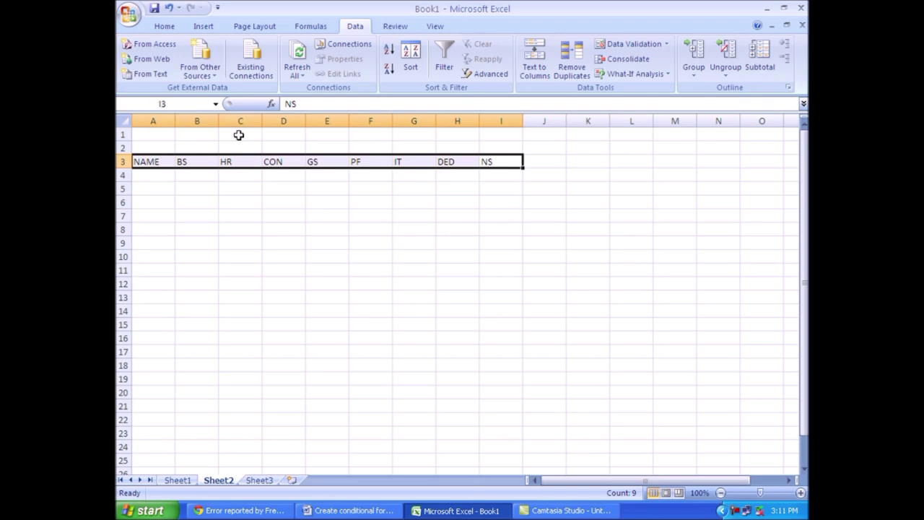
pyautogui.hotkey('ctrl', 'b')
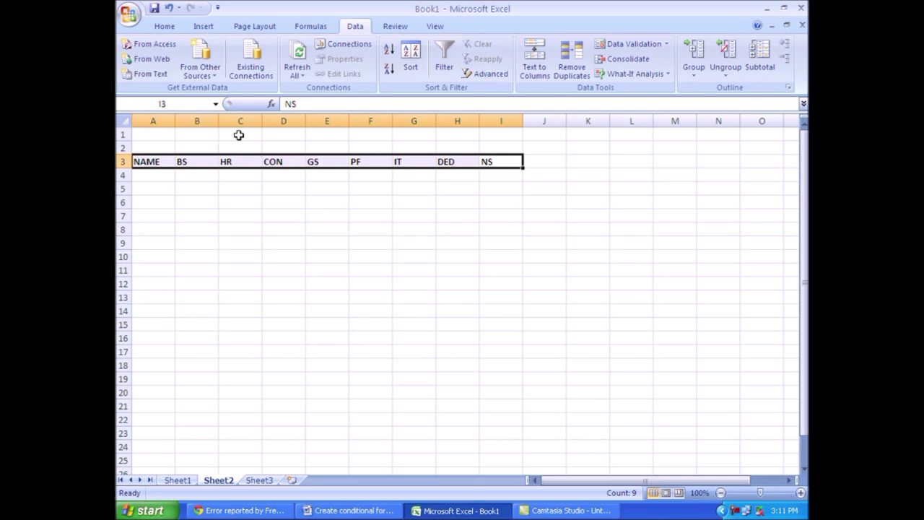
# - Merge and center cells A1:I1 and enter the title ABC COMPANY
pyautogui.moveTo(146, 132); pyautogui.dragTo(485, 135)
pyautogui.click(172, 28)
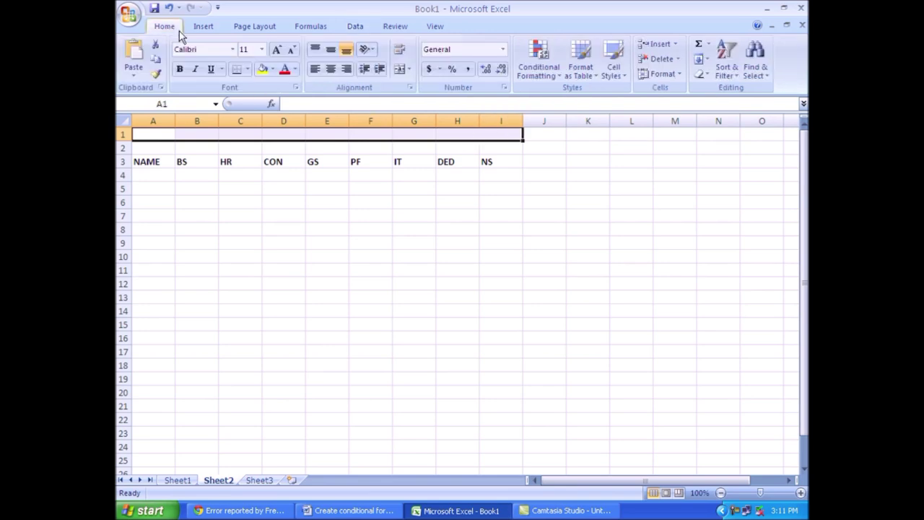
pyautogui.click(399, 70)
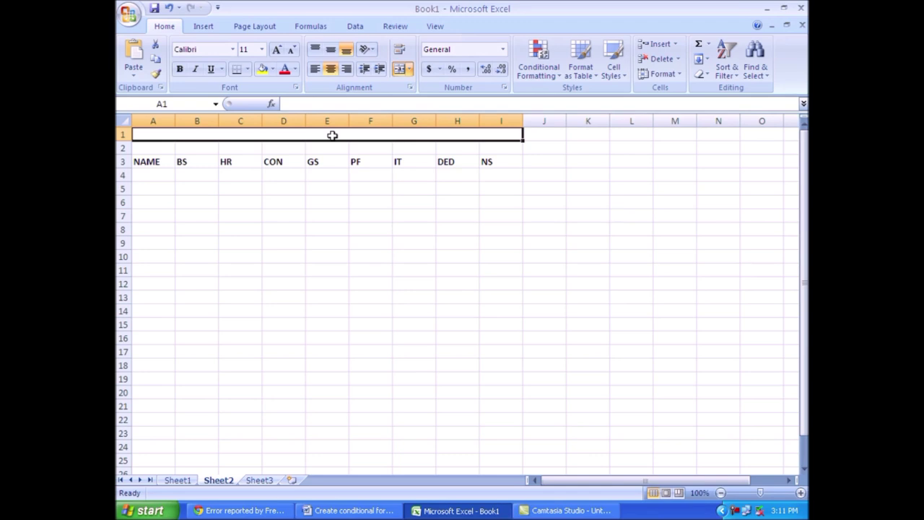
pyautogui.write('A')
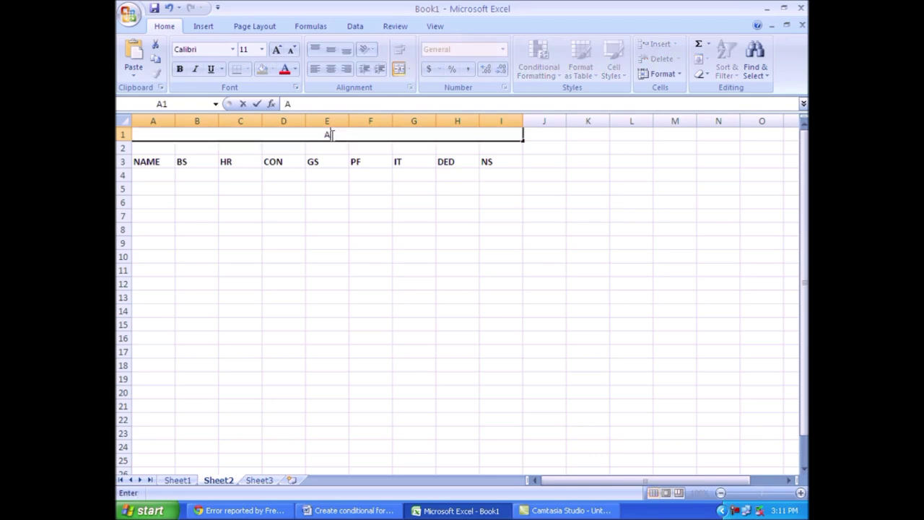
pyautogui.write('BC COMPAN')
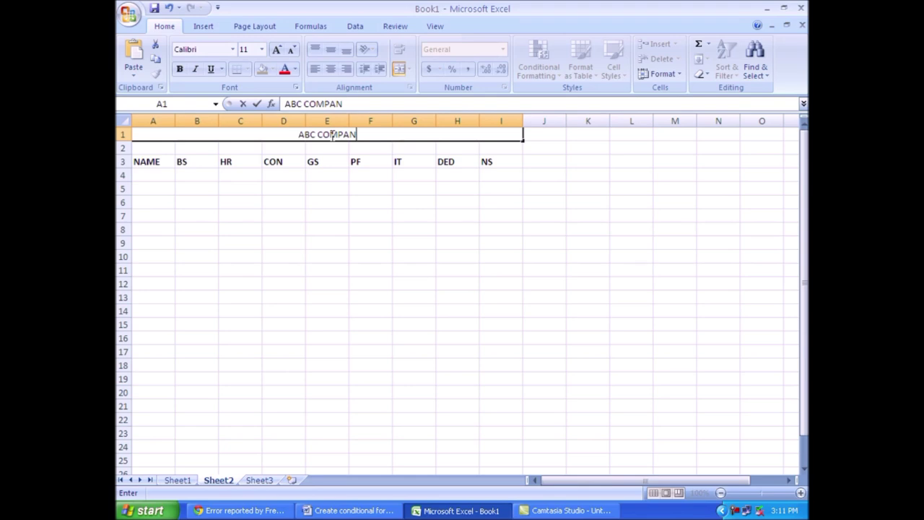
pyautogui.write('Y')
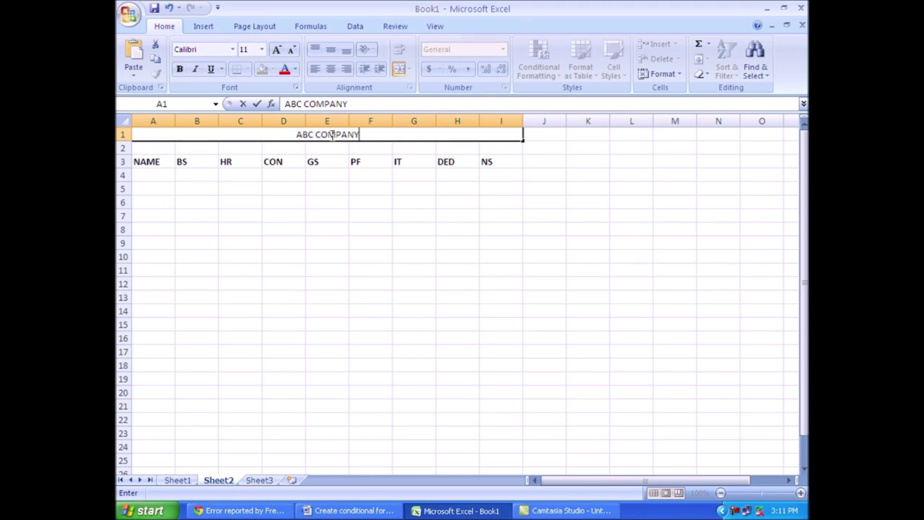
pyautogui.press('Return')
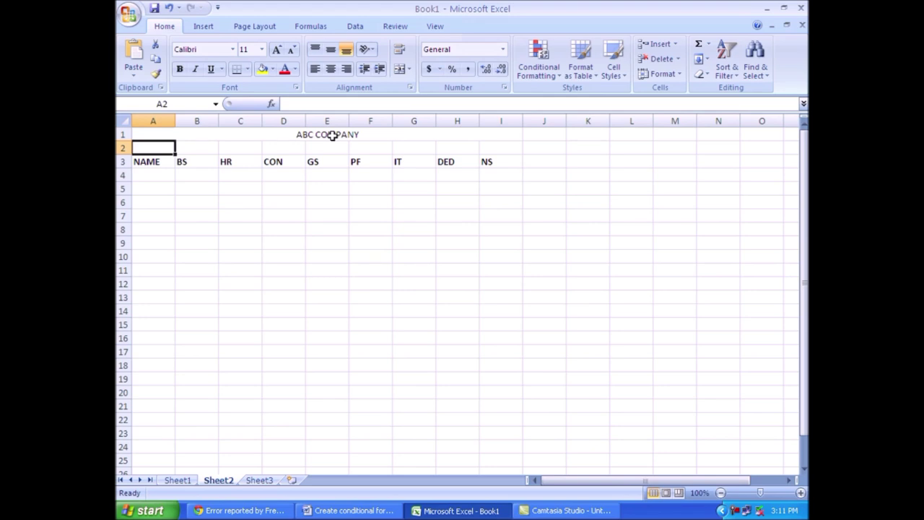
# - Merge and center cells A2:I2 and enter the subtitle PAY ROLL SHEET
pyautogui.hotkey('shift', 'Right')
pyautogui.hotkey('shift', 'Right')
pyautogui.hotkey('shift', 'Right')
pyautogui.hotkey('shift', 'Right')
pyautogui.hotkey('shift', 'Right')
pyautogui.hotkey('shift', 'Right')
pyautogui.hotkey('shift', 'Right')
pyautogui.hotkey('shift', 'Right')
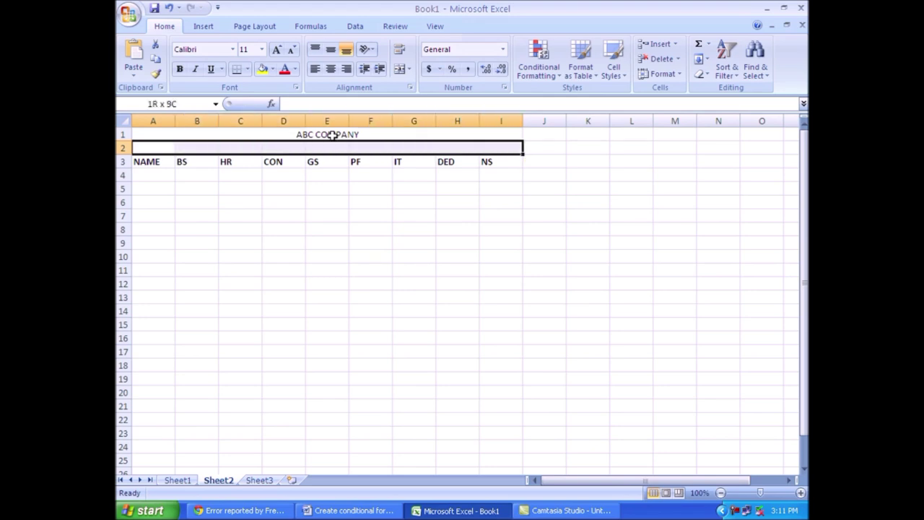
pyautogui.click(399, 68)
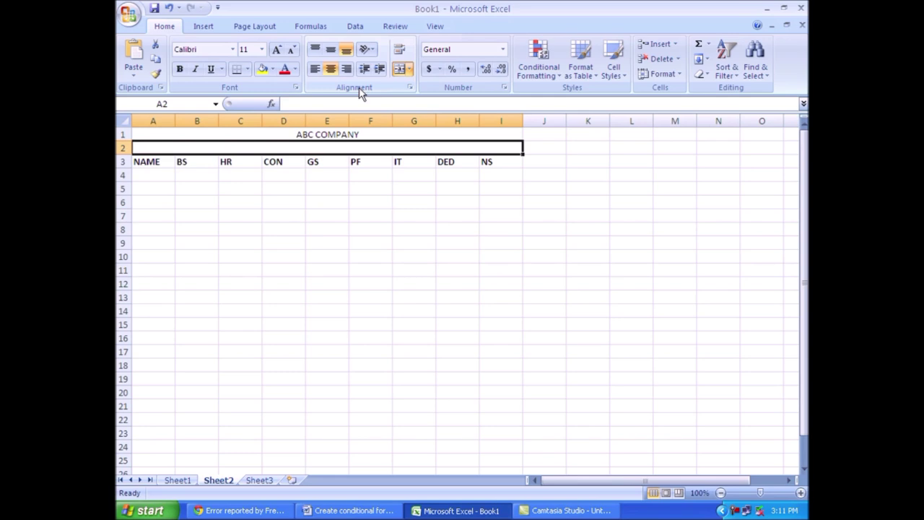
pyautogui.write('PAY ROLL SHEET')
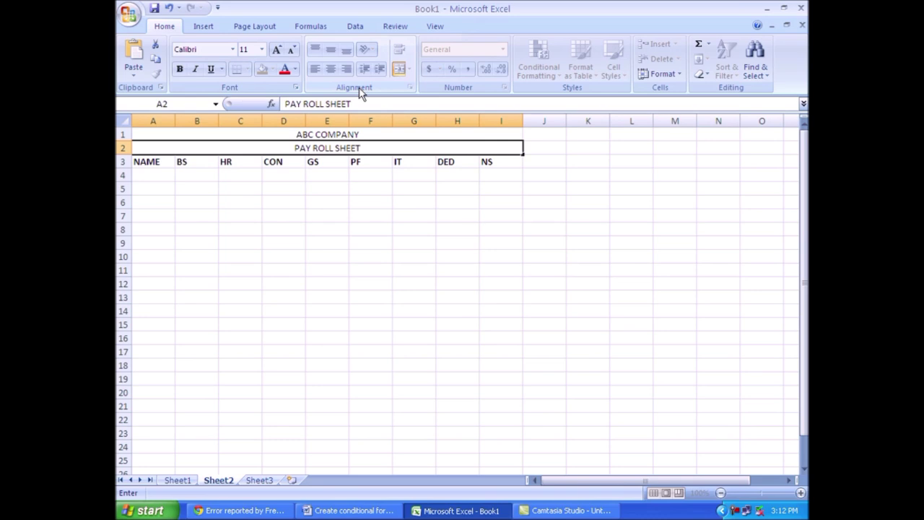
pyautogui.press('Return')
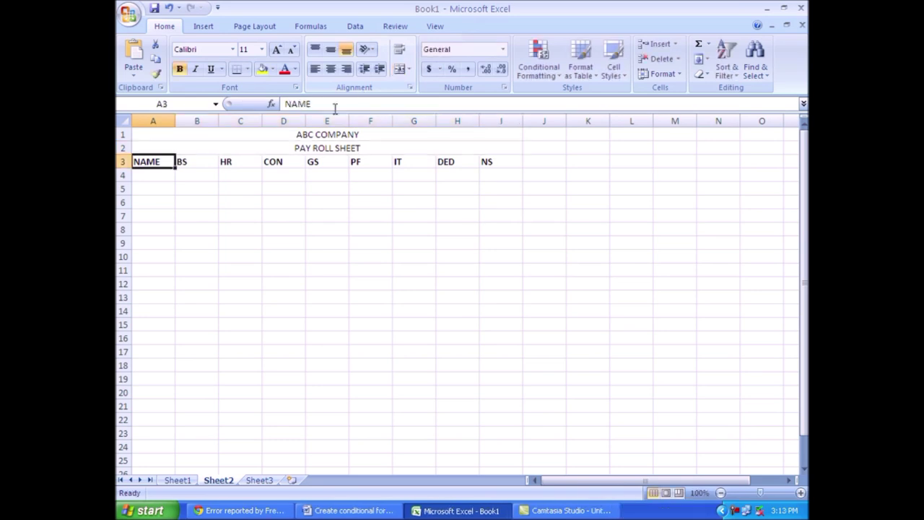
# - Enter ABC1 in cell A4 and fill the series down to ABC6 in A9
pyautogui.click(153, 174)
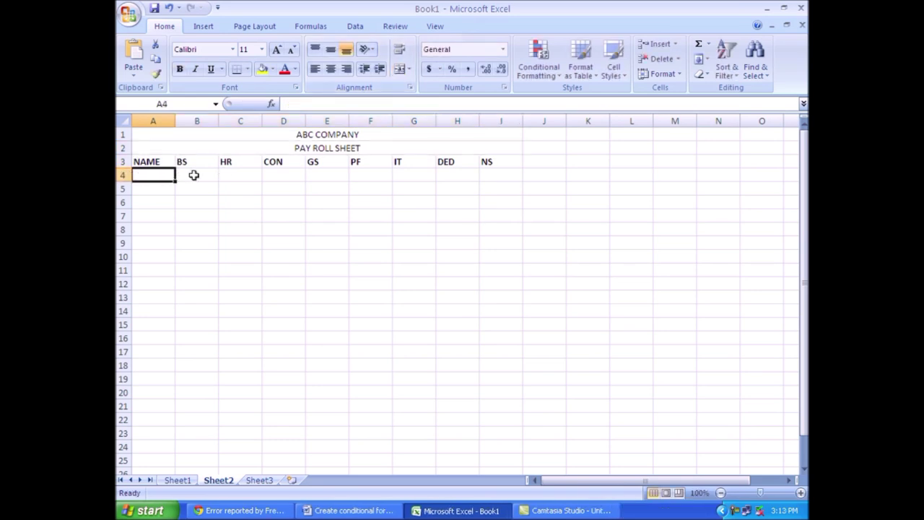
pyautogui.write('ABC1')
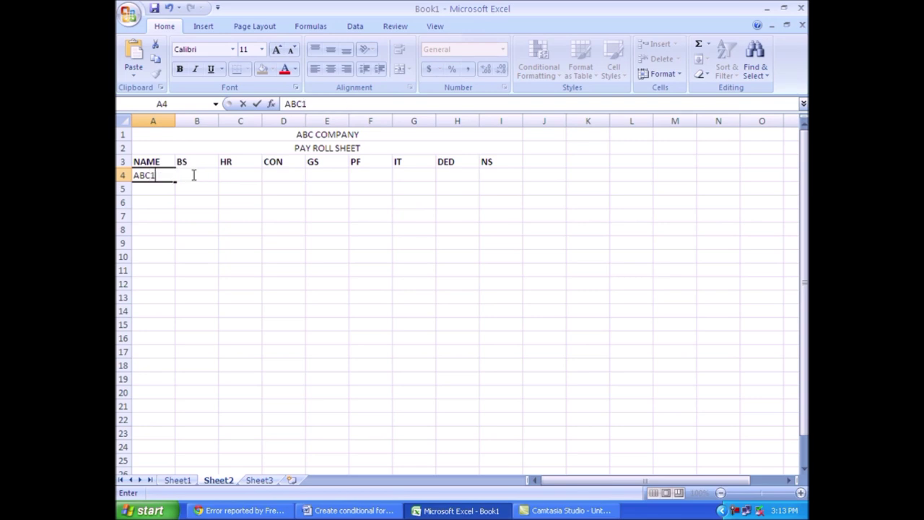
pyautogui.hotkey('ctrl', 'Return')
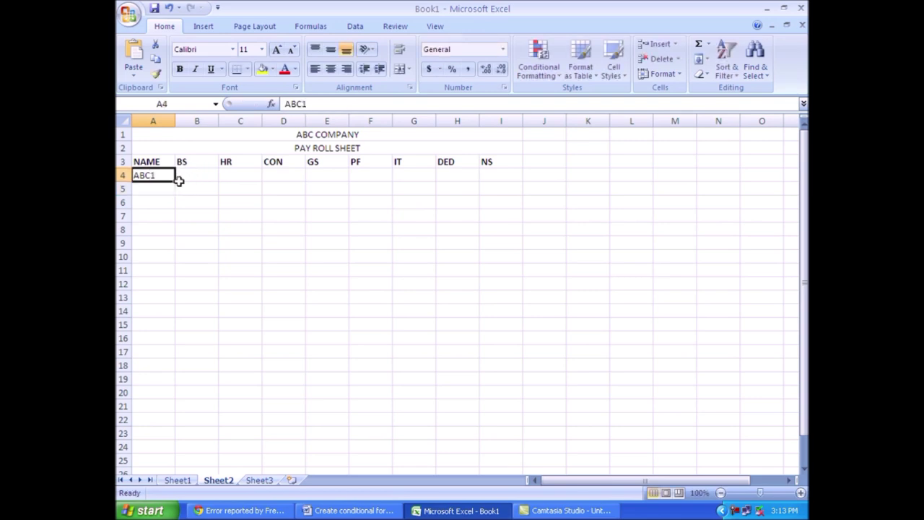
pyautogui.moveTo(175, 182); pyautogui.dragTo(175, 253)
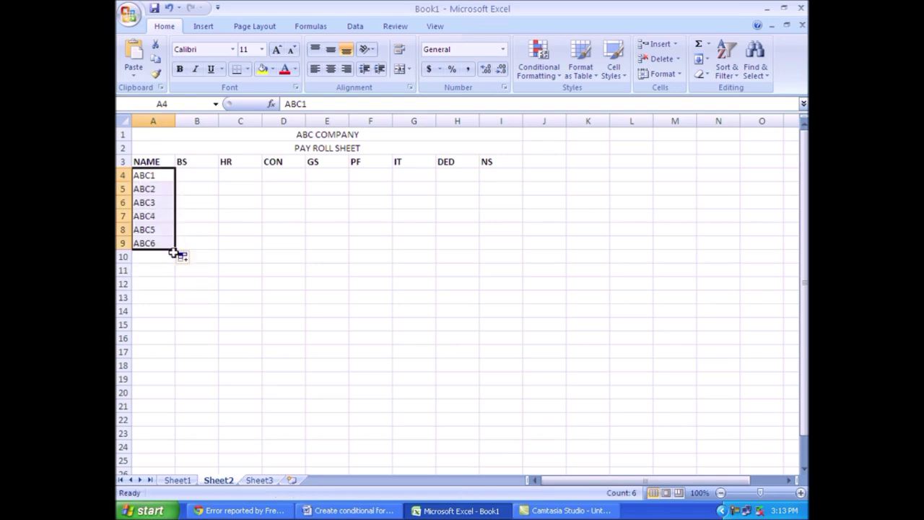
# - Enter the row label TOTAL in cell A10 below the employee entries
pyautogui.click(165, 260)
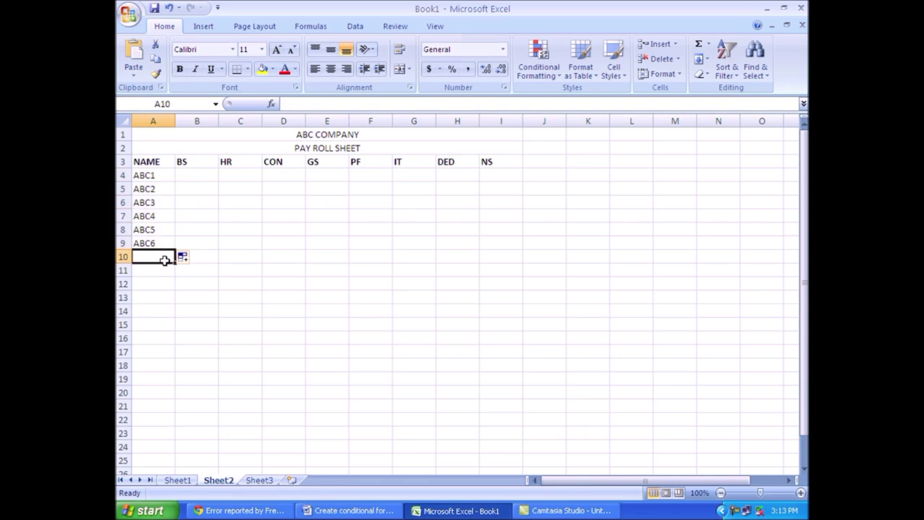
pyautogui.write('TOTAL')
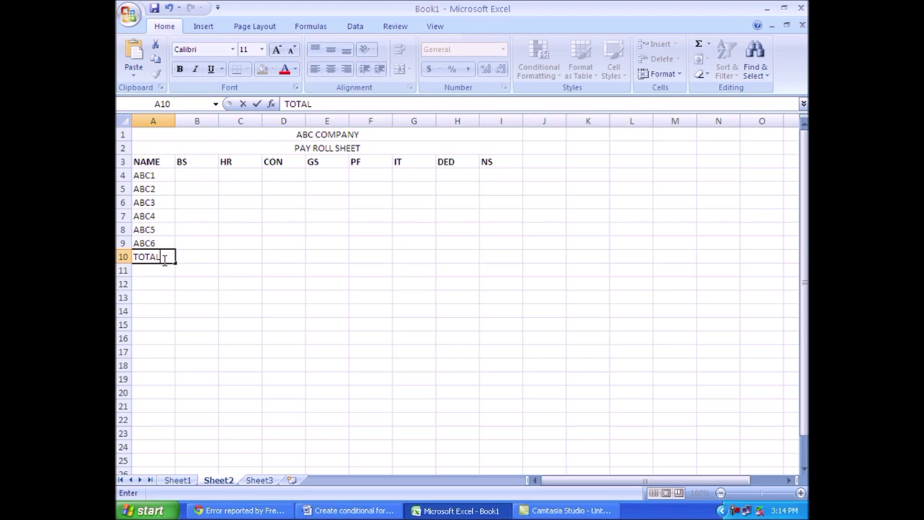
pyautogui.press('Return')
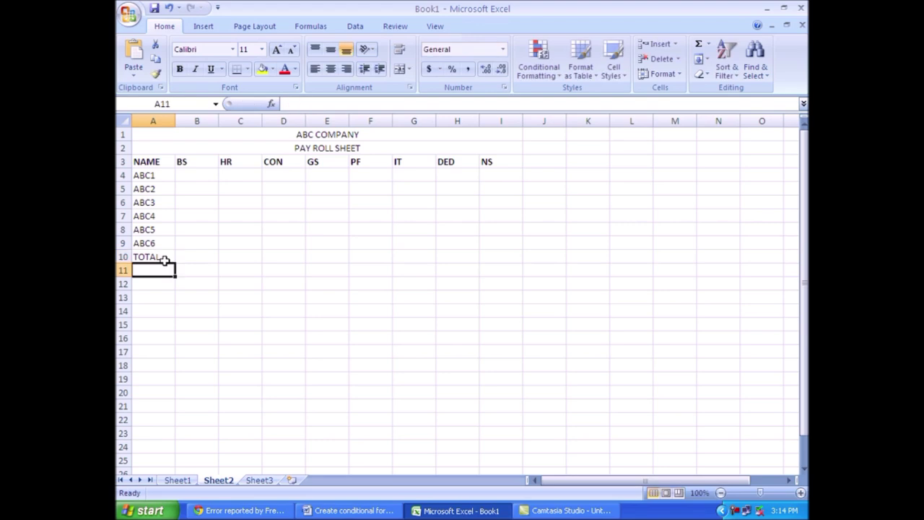
# - Enter the row label AVERAGE in cell A11 and make the TOTAL and AVERAGE labels bold
pyautogui.write('AVER')
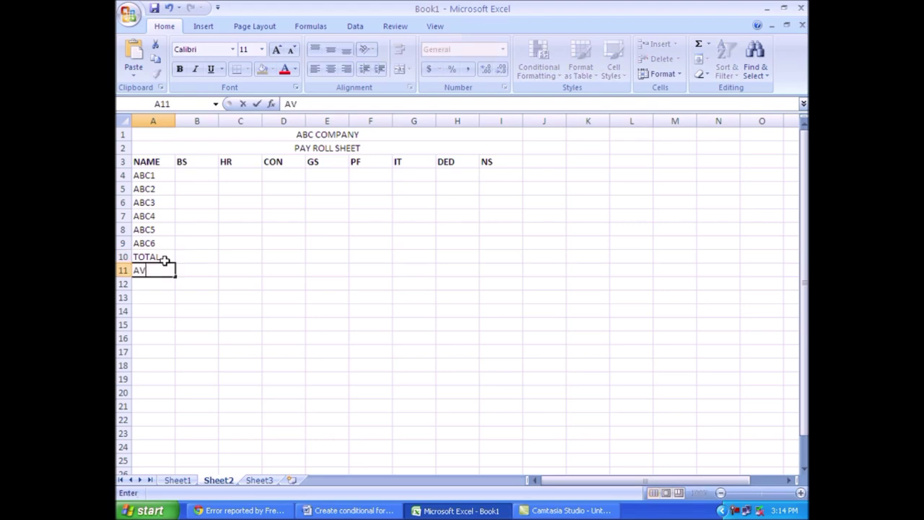
pyautogui.write('AGE')
pyautogui.press('Return')
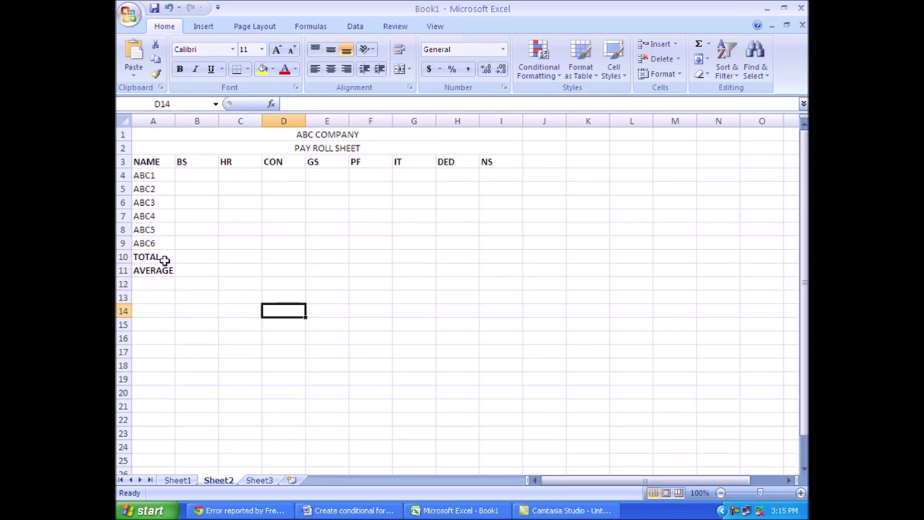
# - Apply medium solid outline and inside borders to the whole payroll table in A1:I11
pyautogui.click(148, 161)
pyautogui.moveTo(149, 162); pyautogui.dragTo(510, 267)
pyautogui.moveTo(149, 134); pyautogui.dragTo(400, 266)
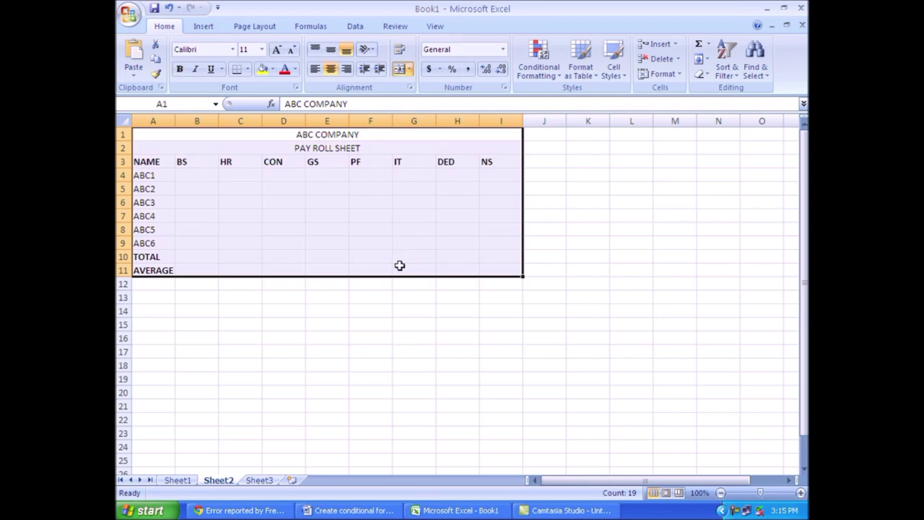
pyautogui.hotkey('ctrl', '1')
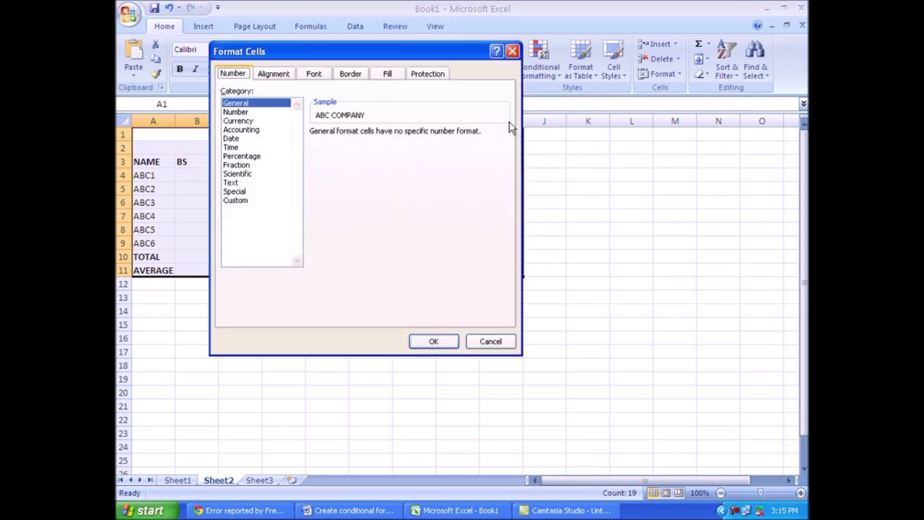
pyautogui.click(356, 75)
pyautogui.click(398, 117)
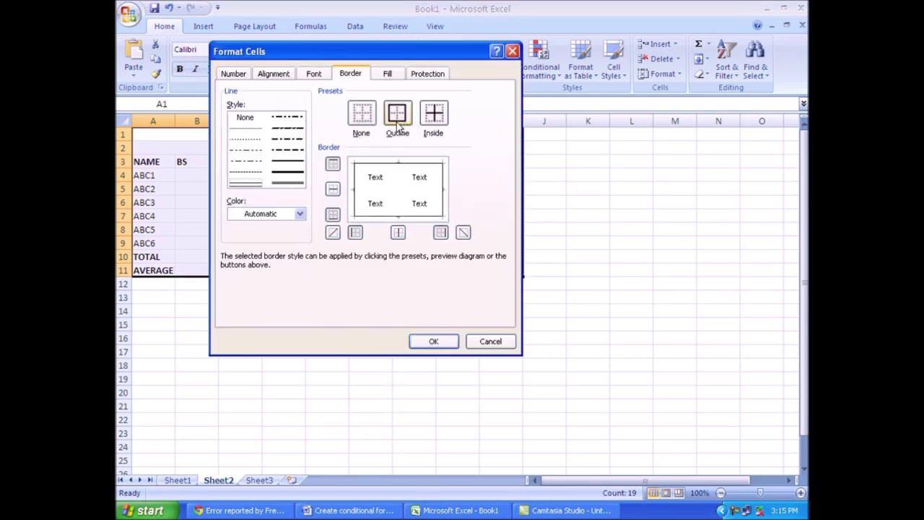
pyautogui.click(441, 116)
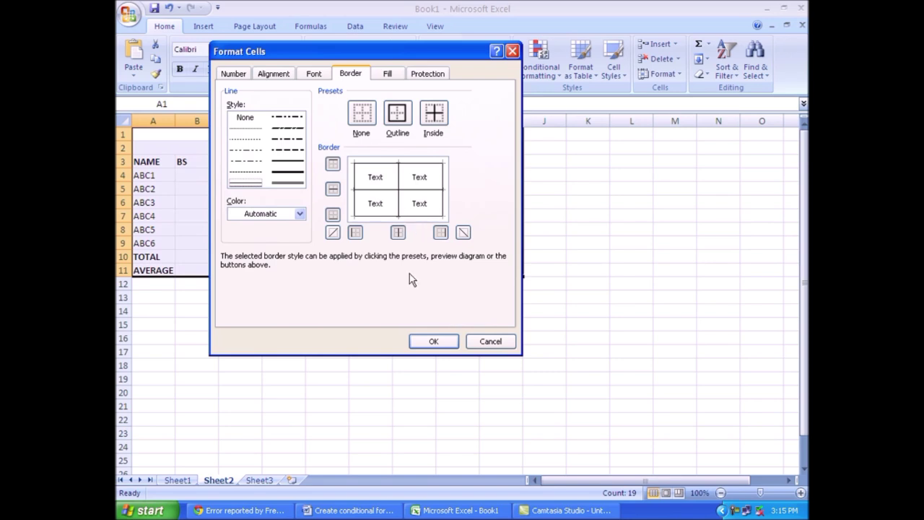
pyautogui.click(292, 162)
pyautogui.click(406, 121)
pyautogui.click(434, 114)
pyautogui.click(432, 341)
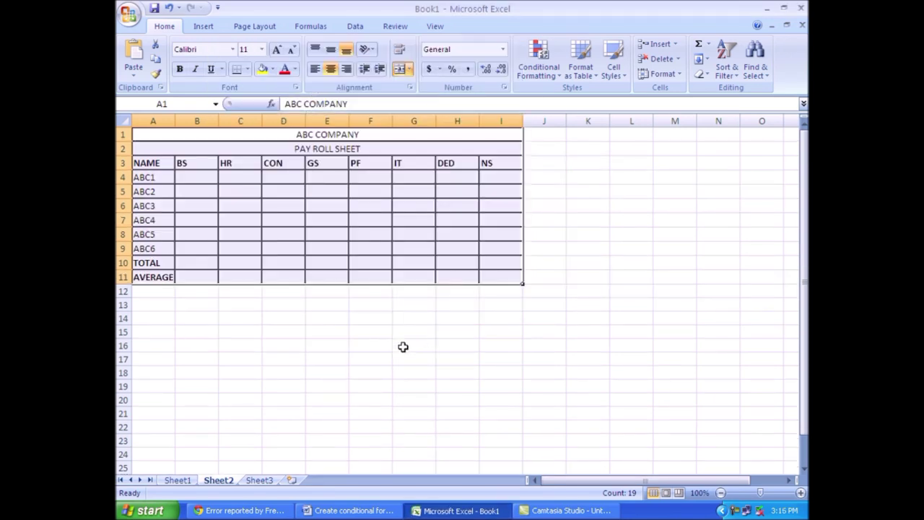
pyautogui.click(383, 355)
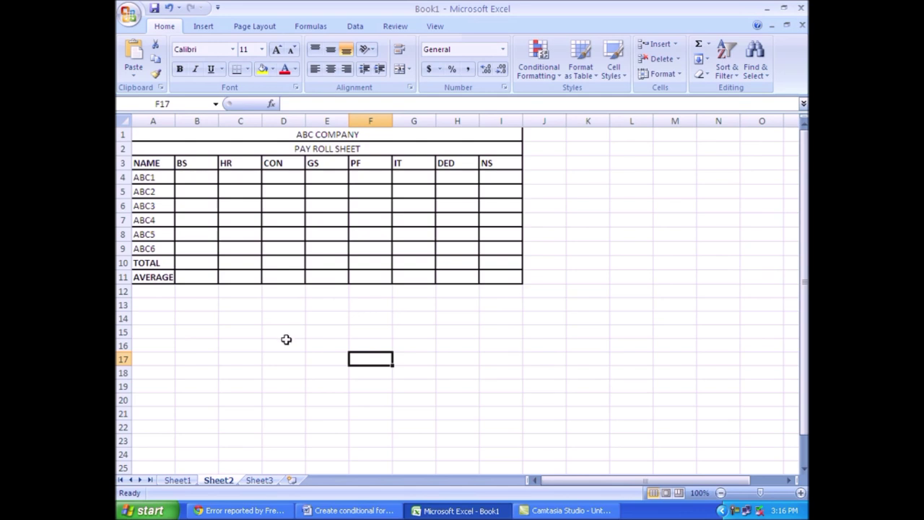
# - Enter a bold INSTRUCTION: heading in cell C15 and autofit column C to it
pyautogui.click(250, 332)
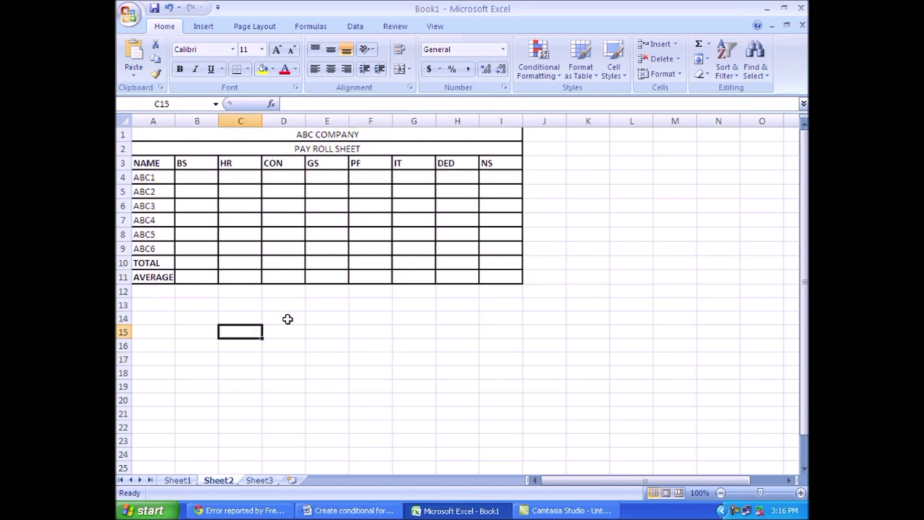
pyautogui.write('IN')
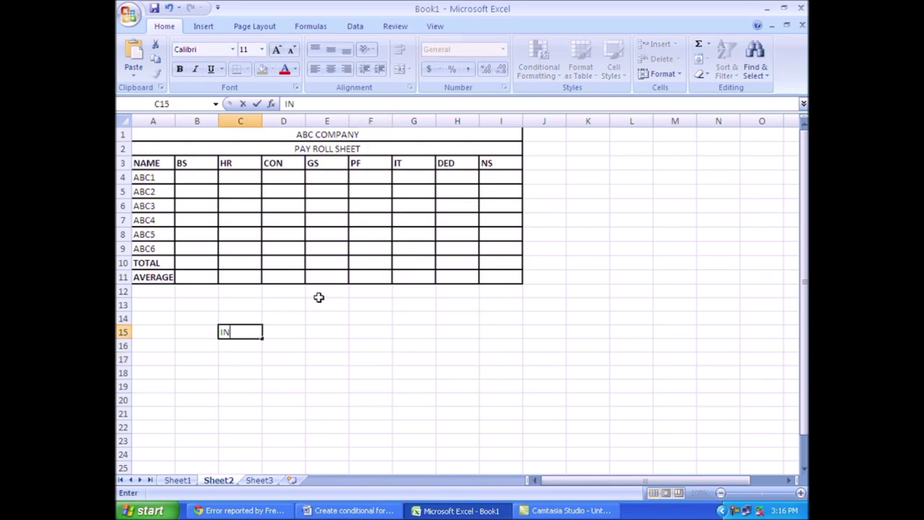
pyautogui.write('STRUCTIO')
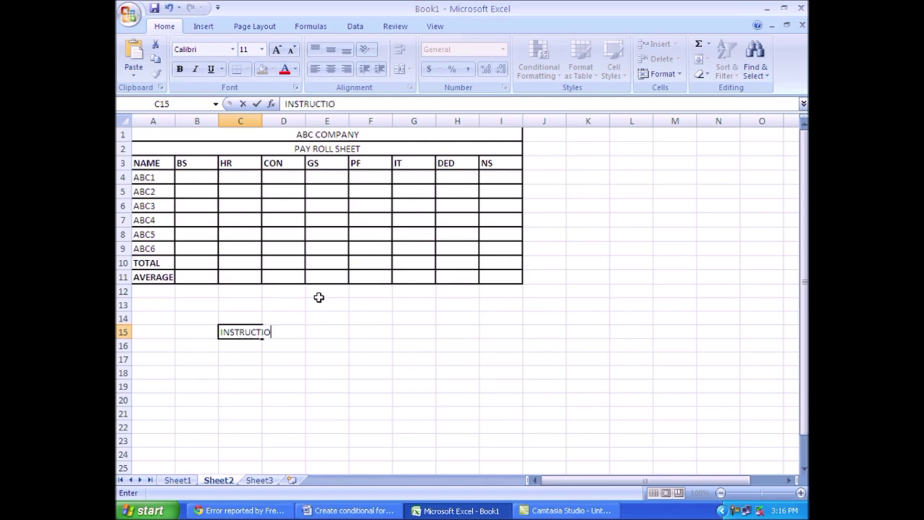
pyautogui.write('N:')
pyautogui.press('Return')
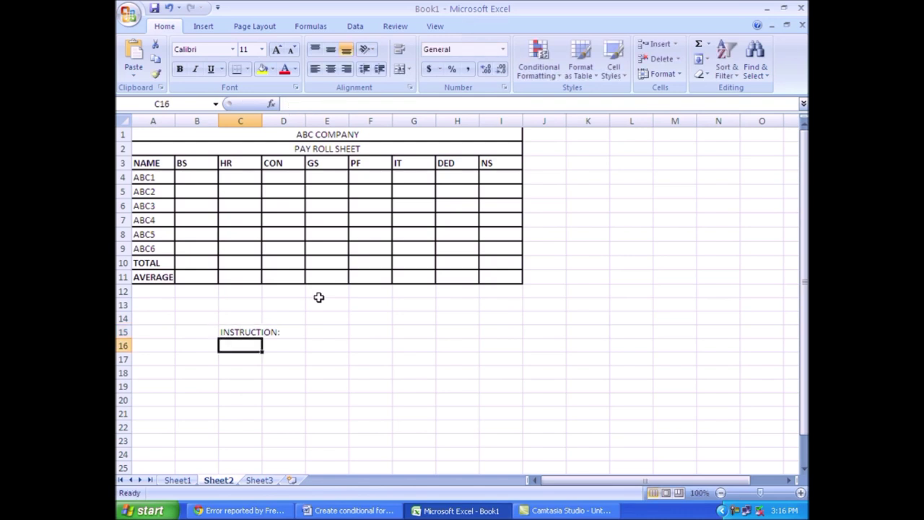
pyautogui.press('Up')
pyautogui.hotkey('ctrl', 'b')
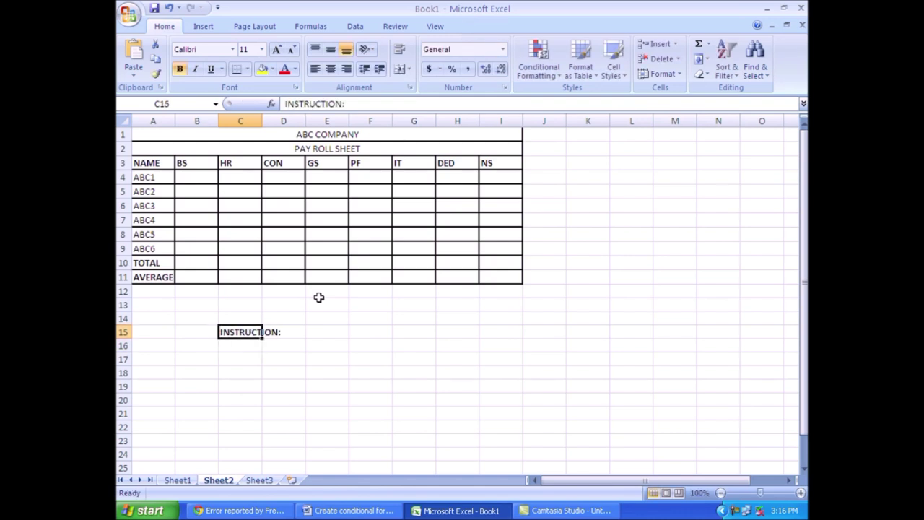
pyautogui.doubleClick(264, 125)
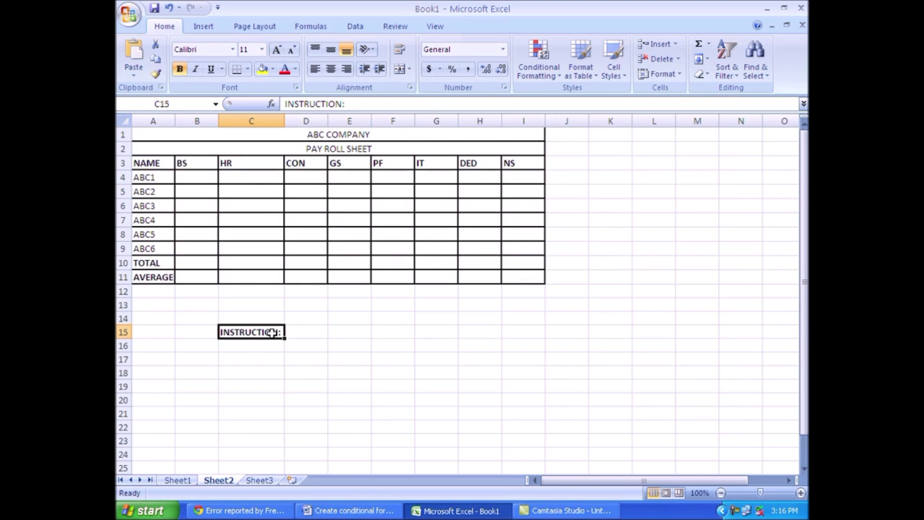
# - Enter the instruction labels HOUSE RENT in cell D16 and CONVENC ALLOWENCE in cell D17
pyautogui.click(309, 345)
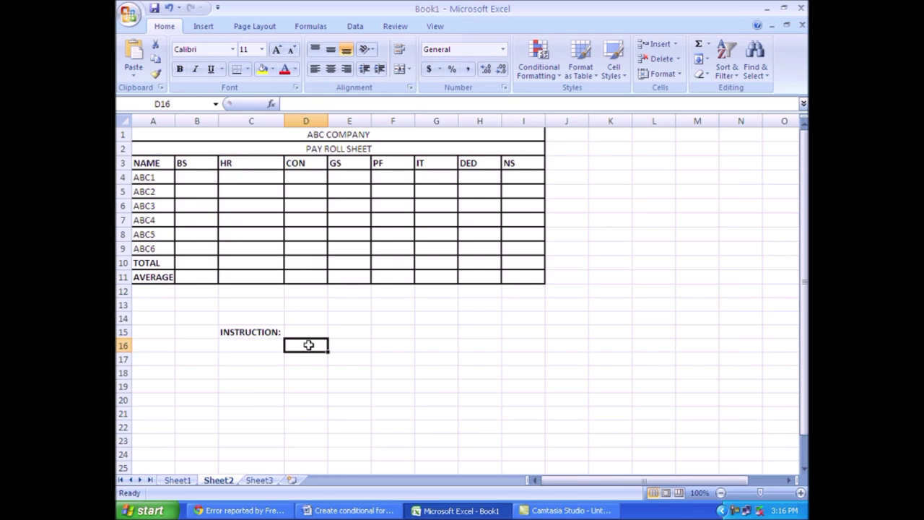
pyautogui.write('HOU')
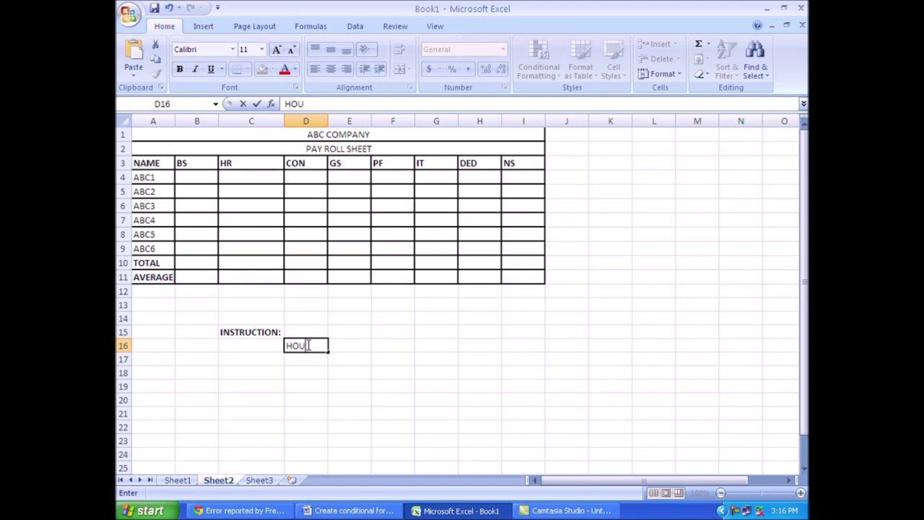
pyautogui.write('SE RENT')
pyautogui.press('Return')
pyautogui.write('C')
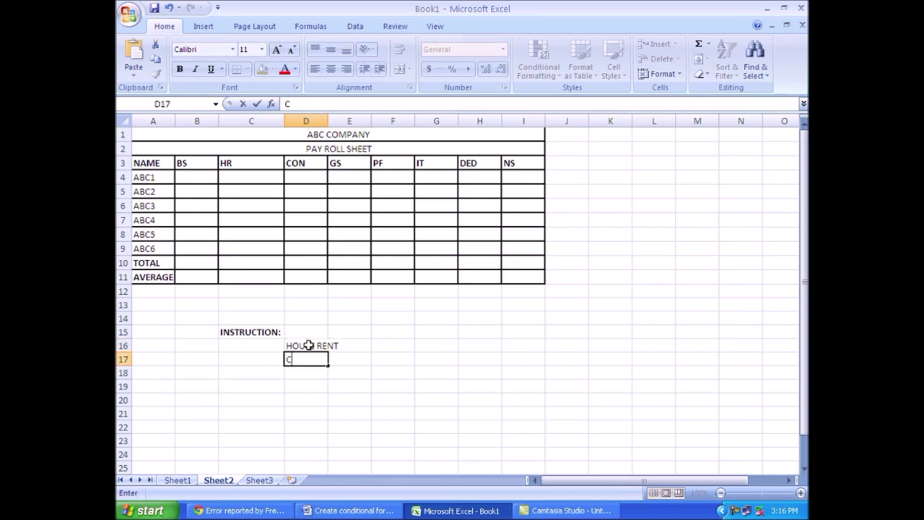
pyautogui.write('ONVENC ALL')
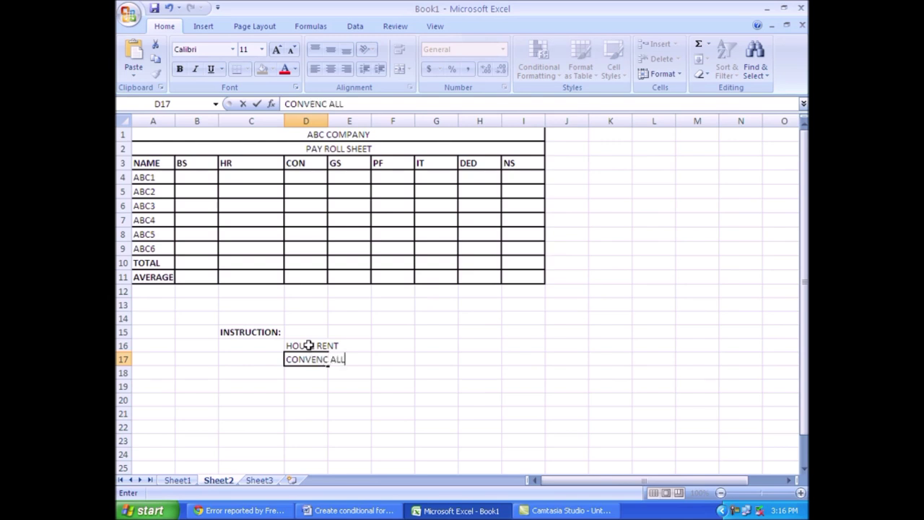
pyautogui.write('OWENCE')
pyautogui.press('Return')
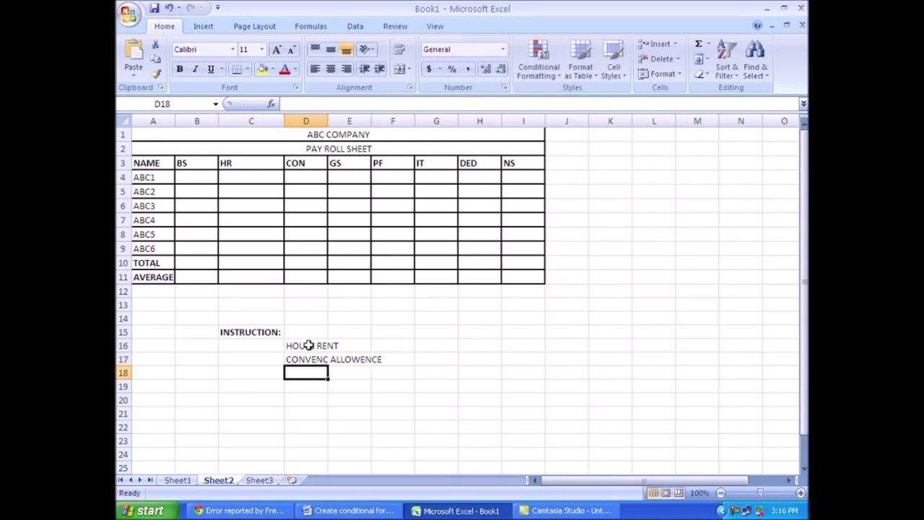
# - Enter PROVIDE & Fund in D18 and income tax in D19, and make the labels in D16:D19 bold
pyautogui.write('PR')
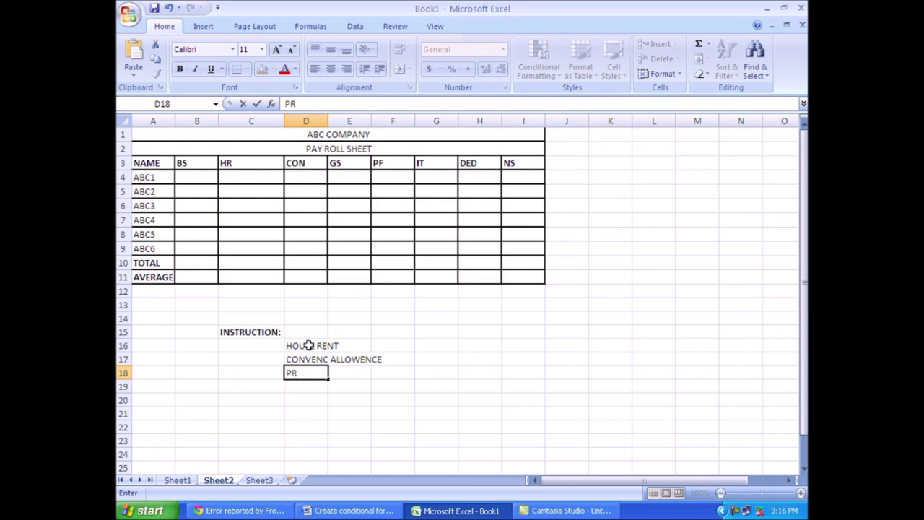
pyautogui.write('OVIDE &')
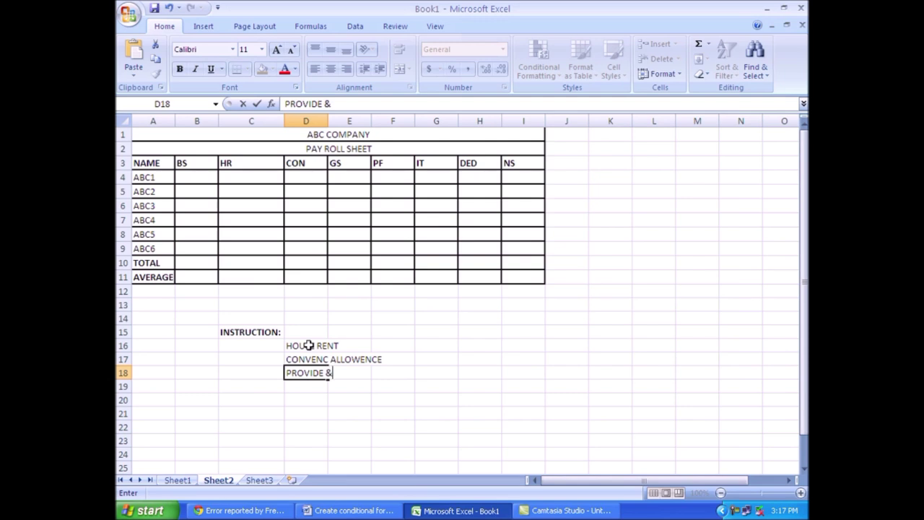
pyautogui.write(' fund')
pyautogui.press('Return')
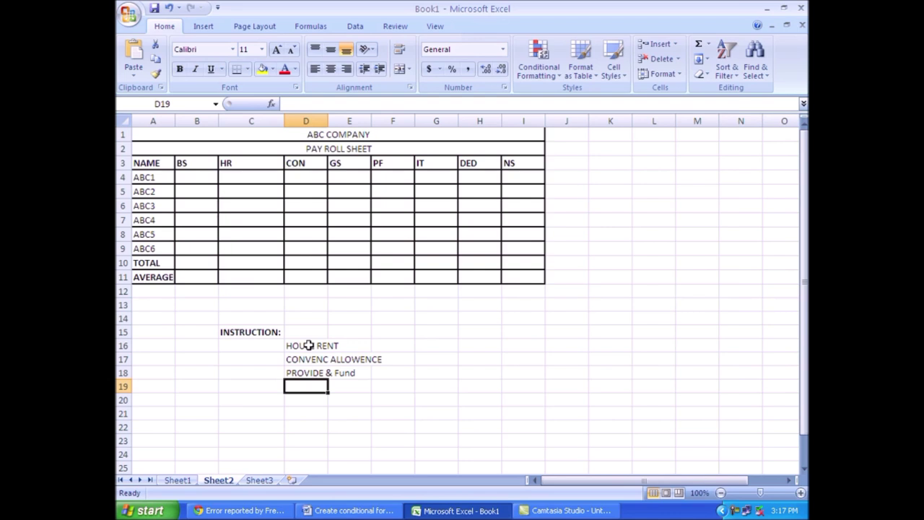
pyautogui.write('in')
pyautogui.write('come')
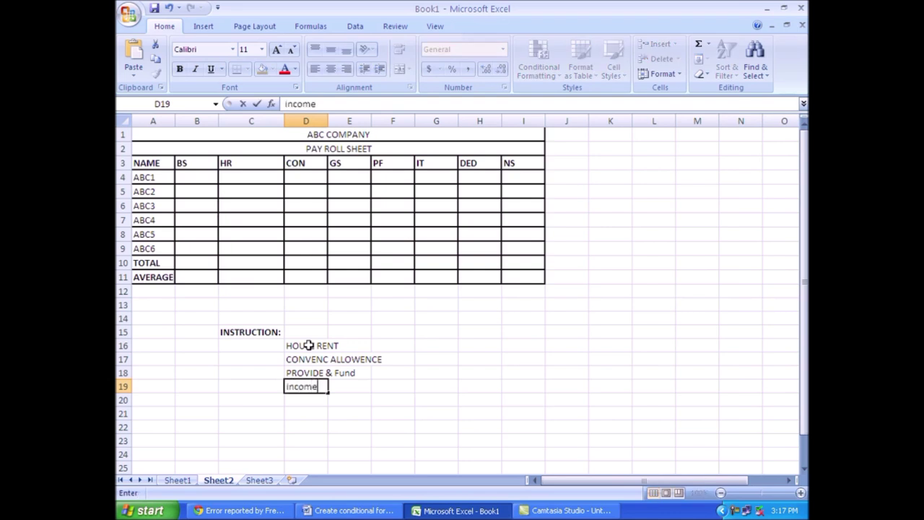
pyautogui.write(' tax')
pyautogui.press('Return')
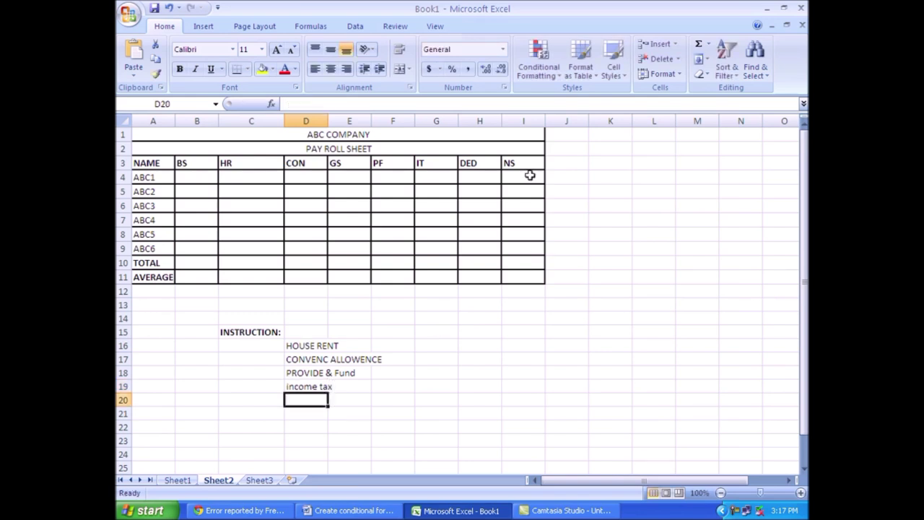
pyautogui.moveTo(302, 340); pyautogui.dragTo(303, 392)
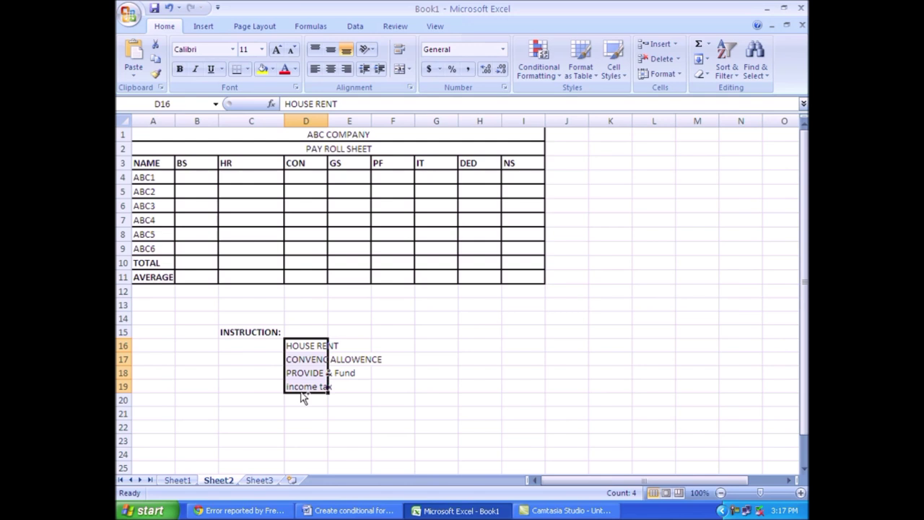
pyautogui.hotkey('ctrl', 'b')
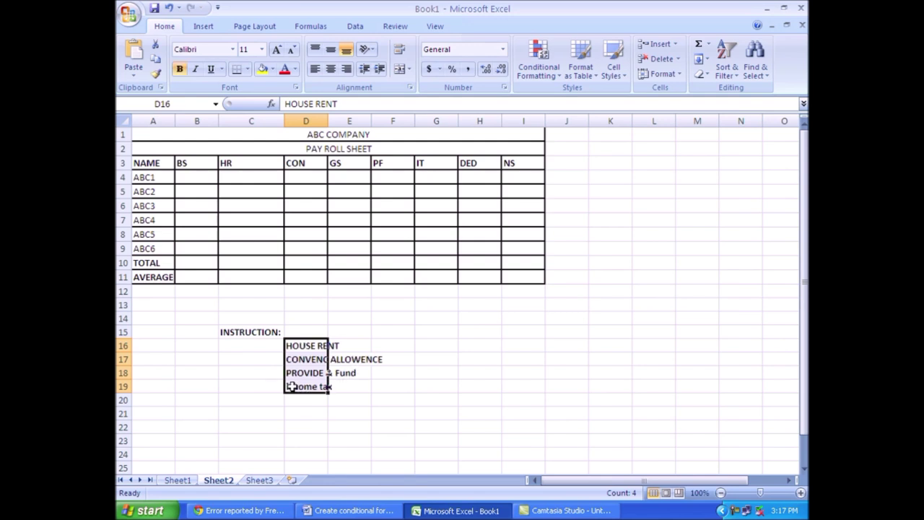
# - Capitalize the first letter of the label in cell D19 so it reads Income tax
pyautogui.click(291, 387)
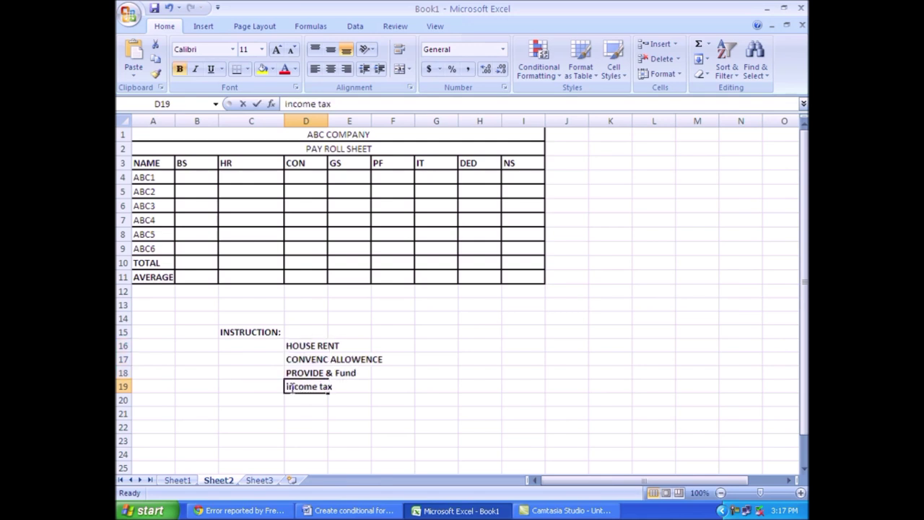
pyautogui.doubleClick(291, 387)
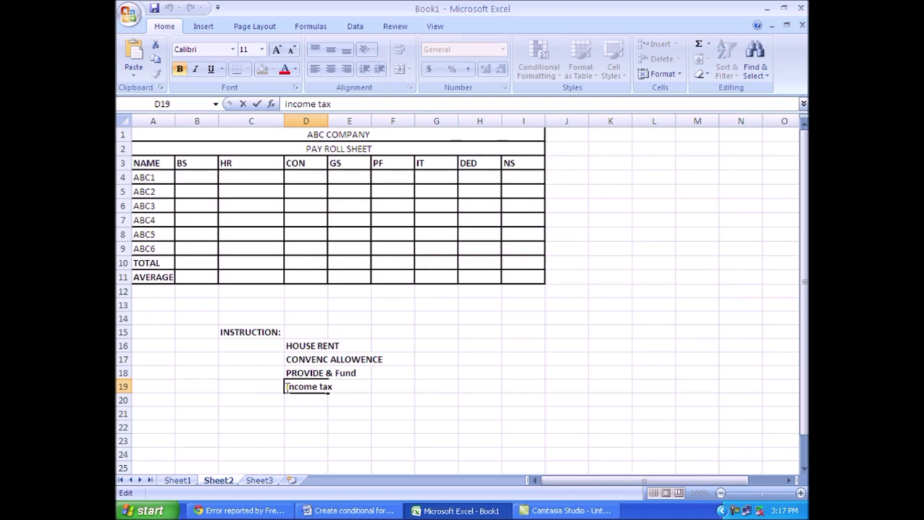
pyautogui.press('BackSpace')
pyautogui.write('I')
pyautogui.press('Return')
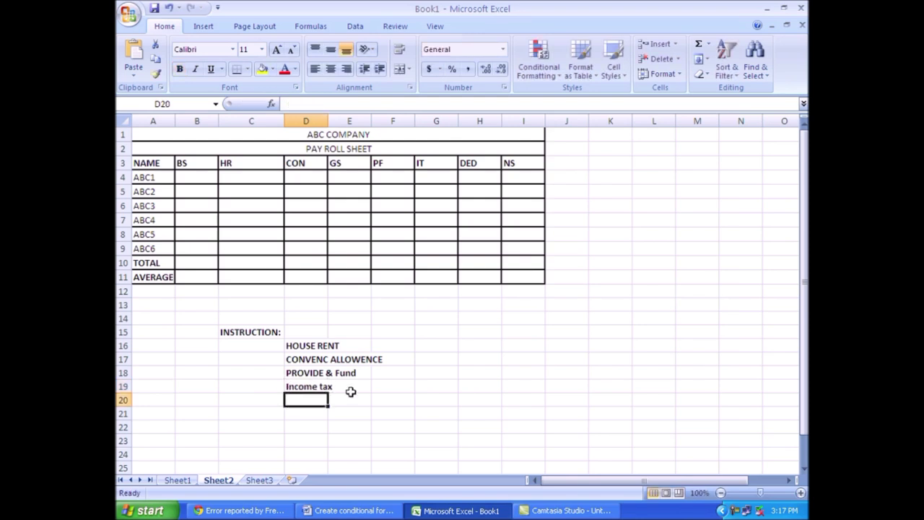
# - Autofit column D to its labels and replace the text in cell D19 with INCOME TAX
pyautogui.moveTo(330, 122); pyautogui.dragTo(330, 122)
pyautogui.doubleClick(330, 122)
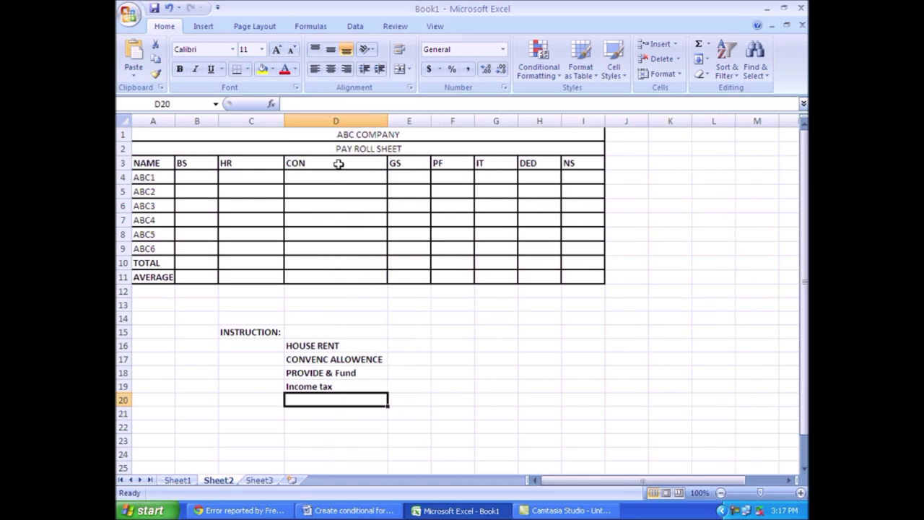
pyautogui.click(340, 388)
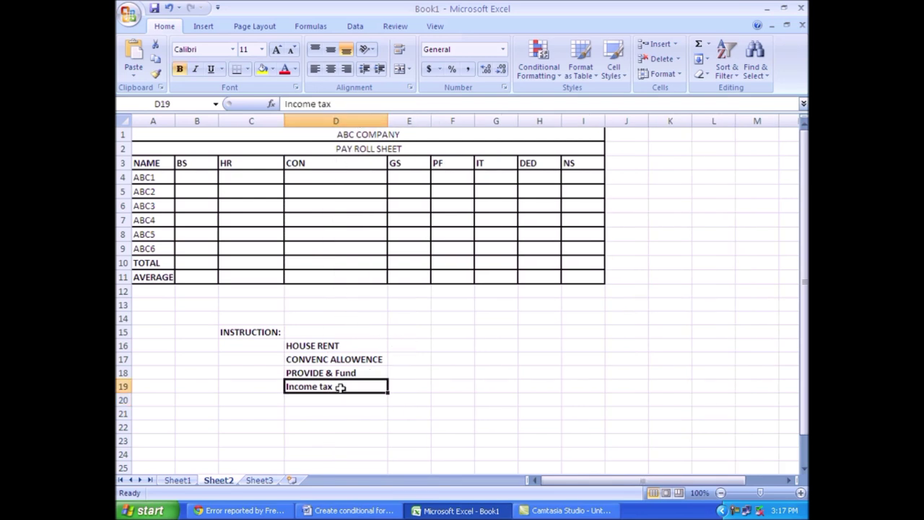
pyautogui.write('INCOM')
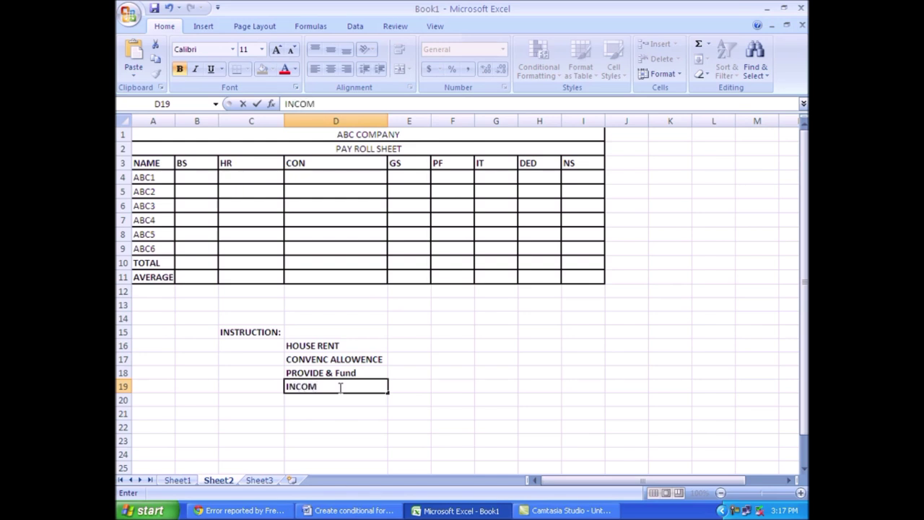
pyautogui.write('E TAX')
pyautogui.press('Return')
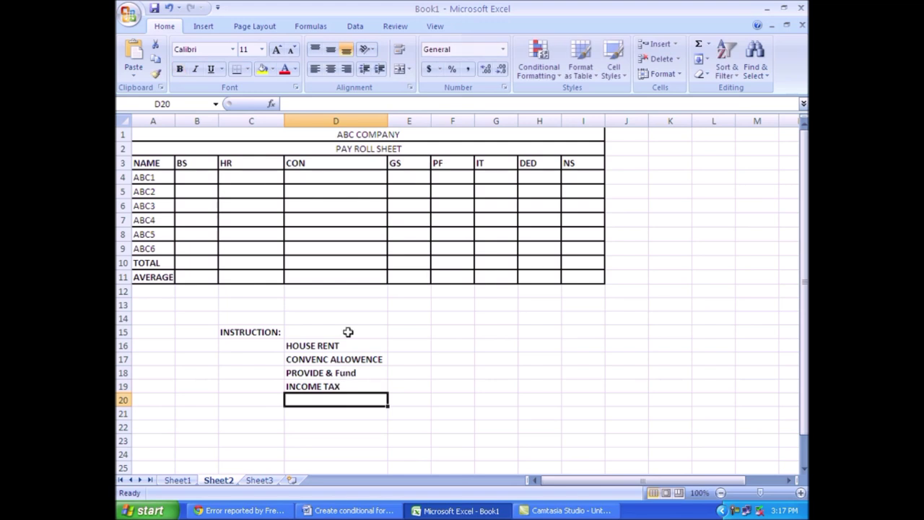
# - Enter the HOUSE RENT value 45 in cell E16
pyautogui.click(405, 345)
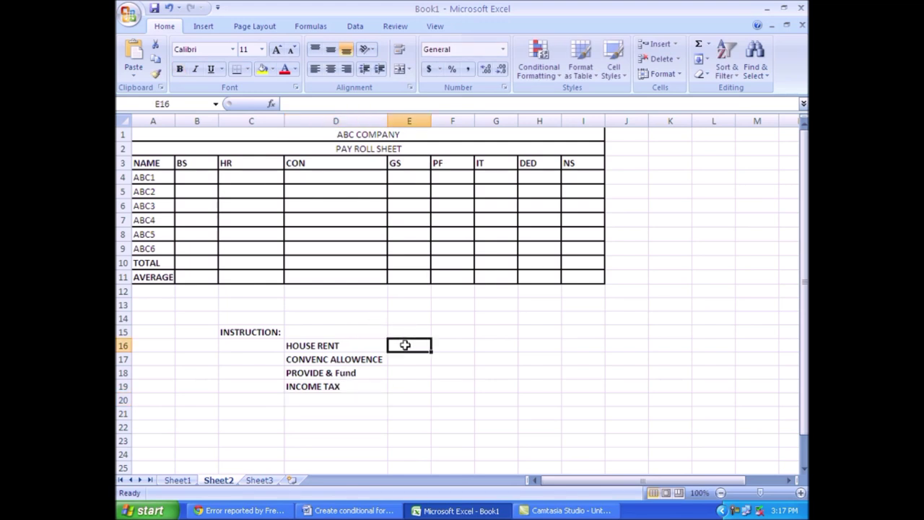
pyautogui.write('45')
pyautogui.press('Return')
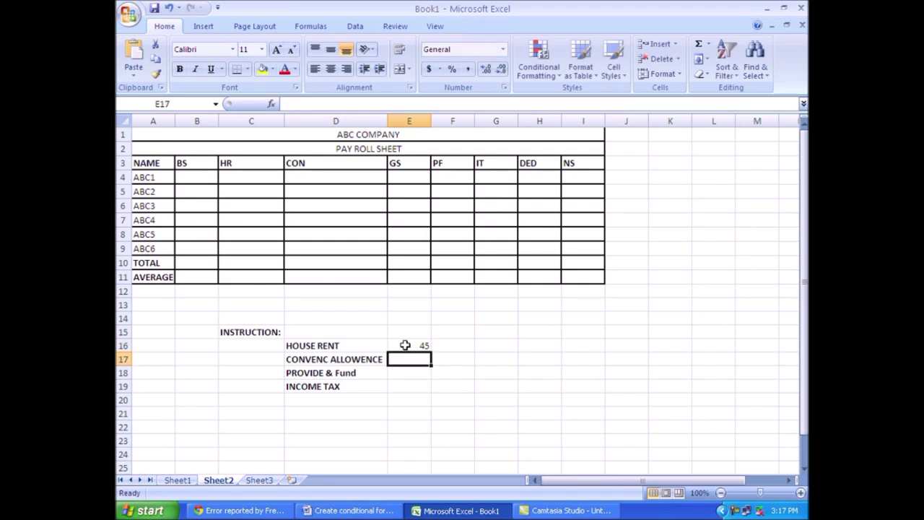
# - Enter the rates 10 for CONVENC ALLOWENCE, 7 for PROVIDE & Fund and 5 for INCOME TAX in cells E17:E19
pyautogui.write('10')
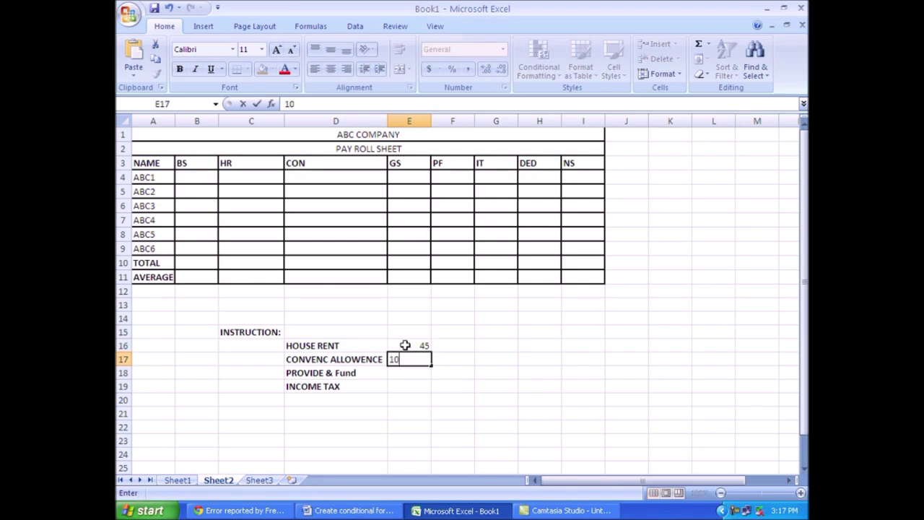
pyautogui.press('Return')
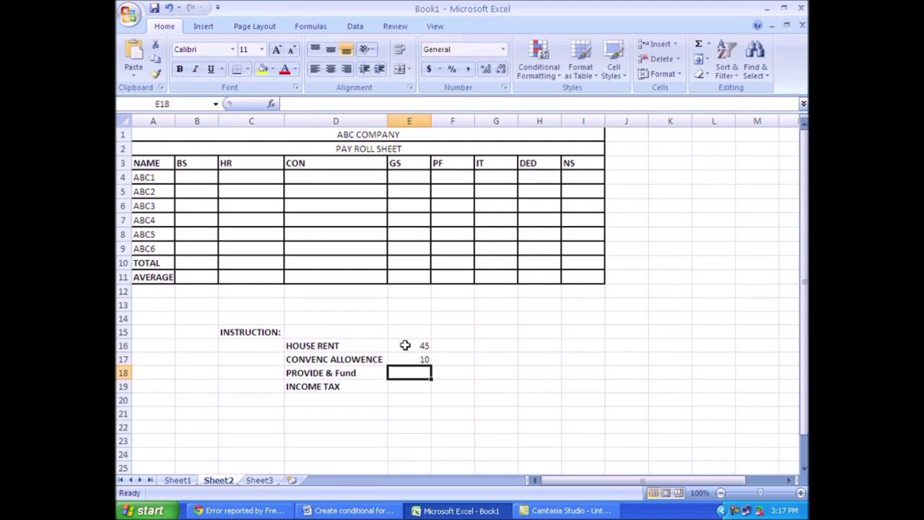
pyautogui.write('7')
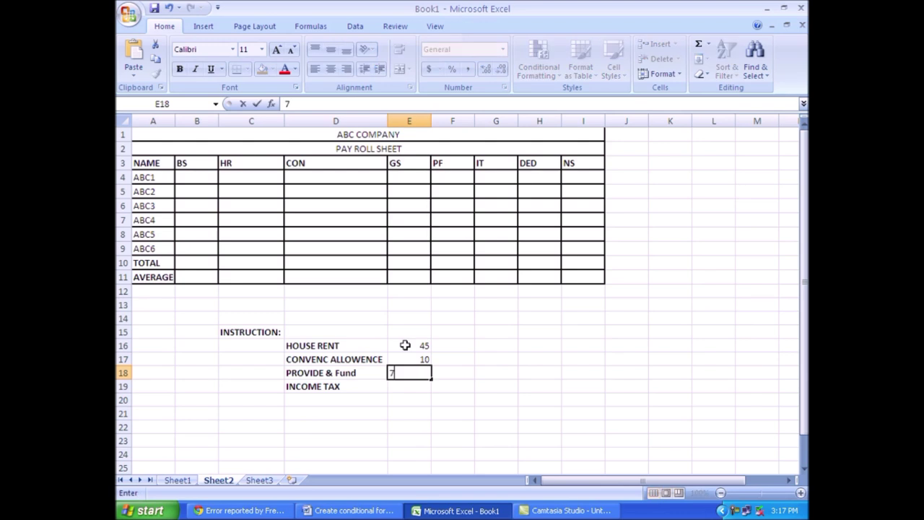
pyautogui.press('Return')
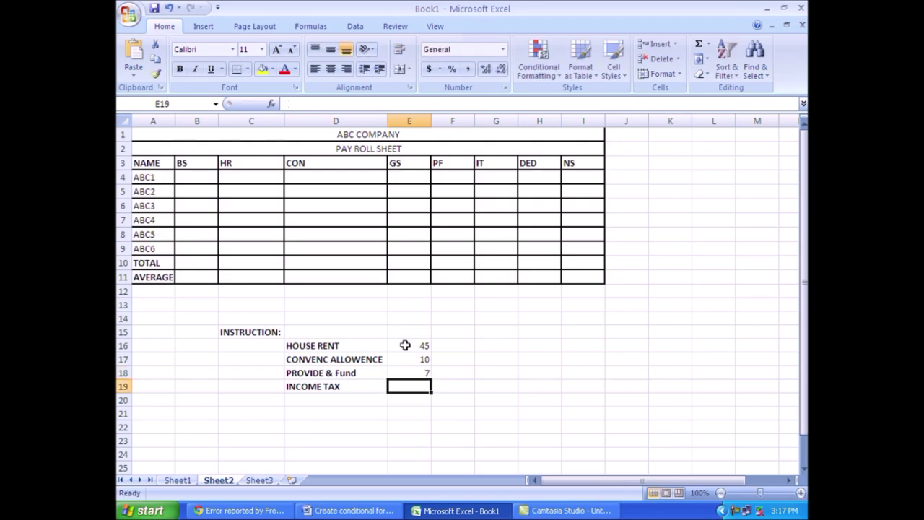
pyautogui.write('5')
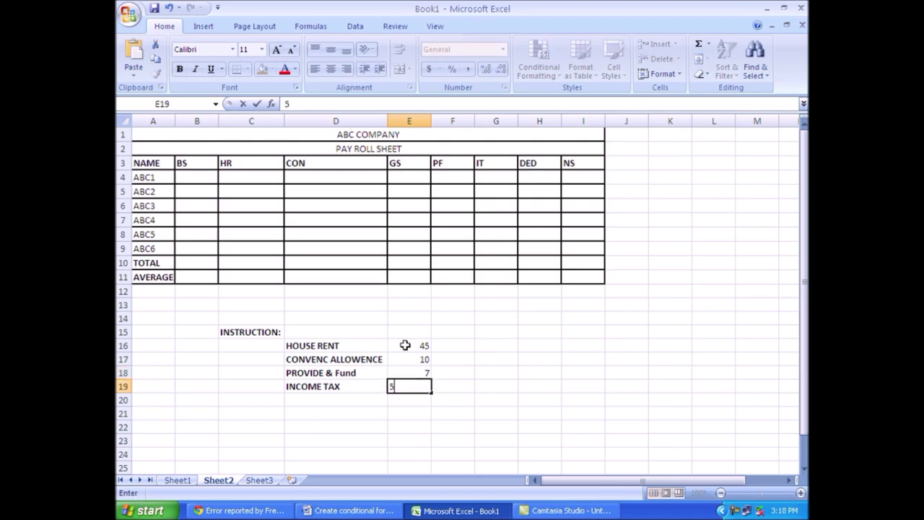
pyautogui.press('Return')
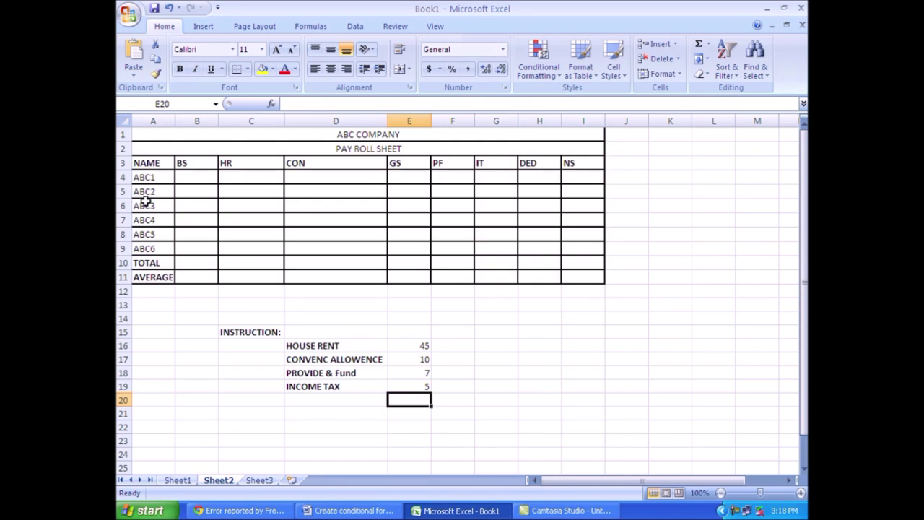
# - Enter the BS values 3000, 5000 and 7000 for ABC1 to ABC3 in cells B4:B6
pyautogui.click(186, 178)
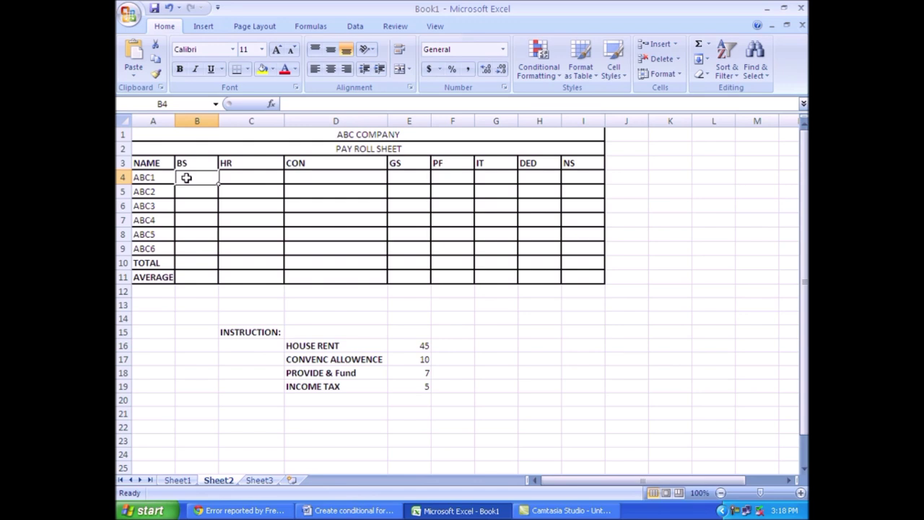
pyautogui.write('3000')
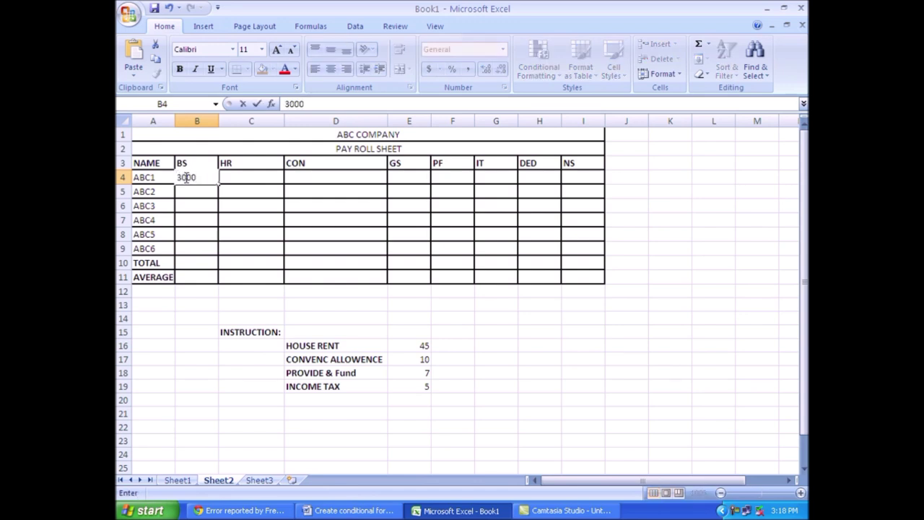
pyautogui.press('Return')
pyautogui.write('5000')
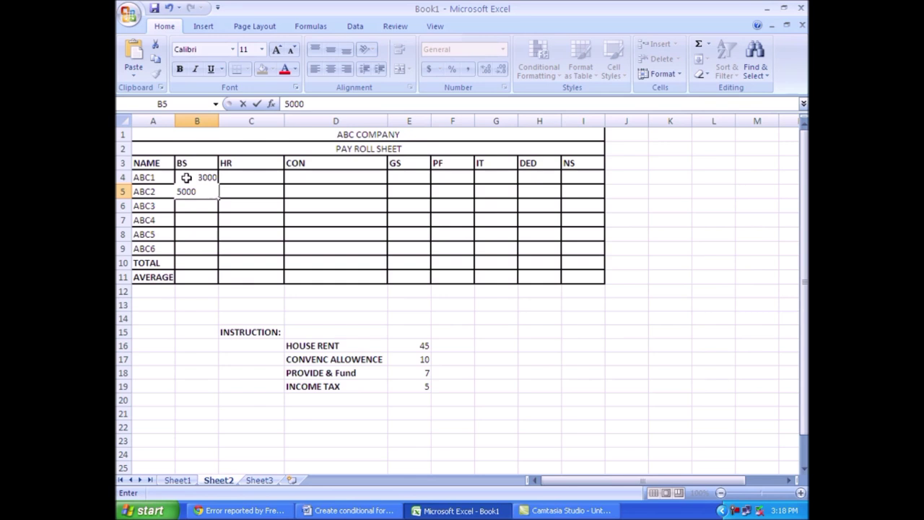
pyautogui.press('Return')
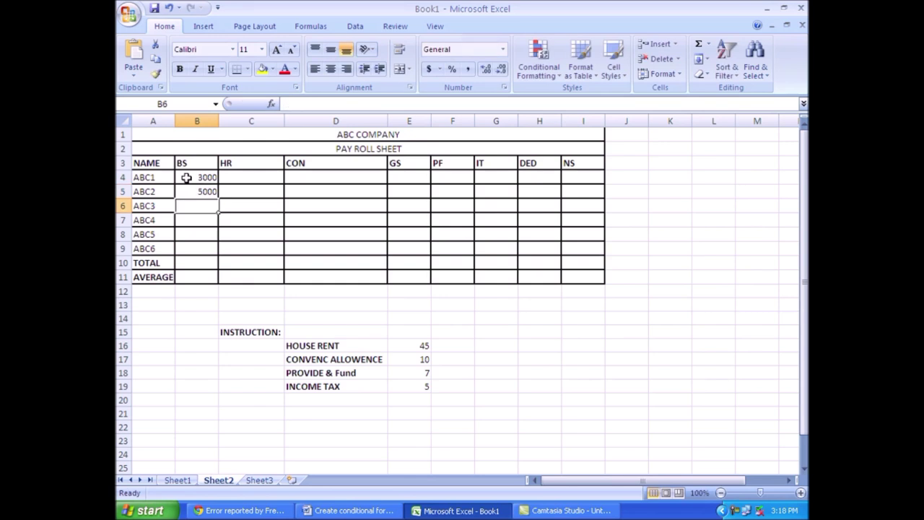
pyautogui.write('7000')
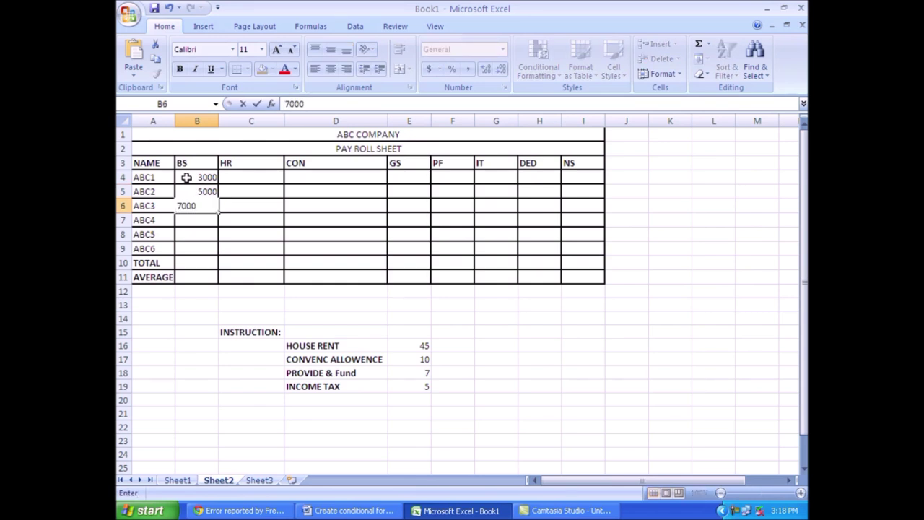
pyautogui.press('Return')
# - Enter the formula =E16/100 in the HR cell of ABC1, C4
pyautogui.click(252, 174)
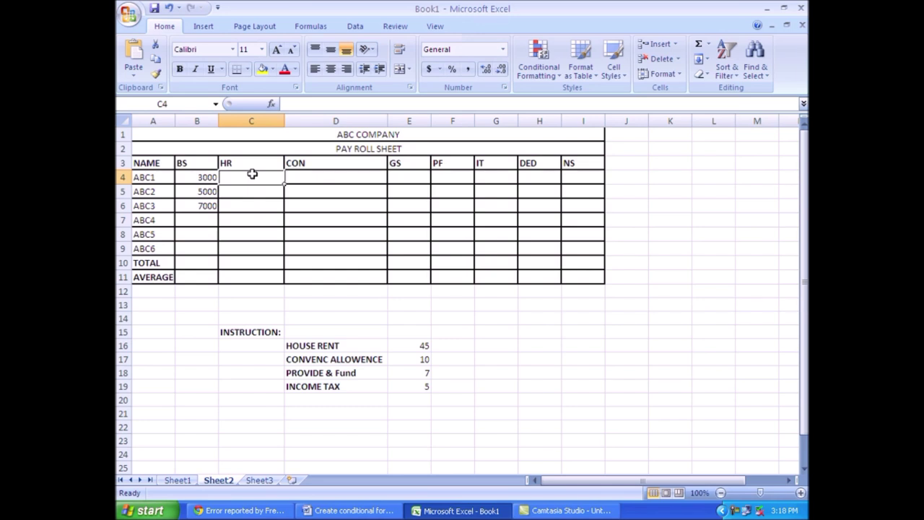
pyautogui.write('=')
pyautogui.press('Left')
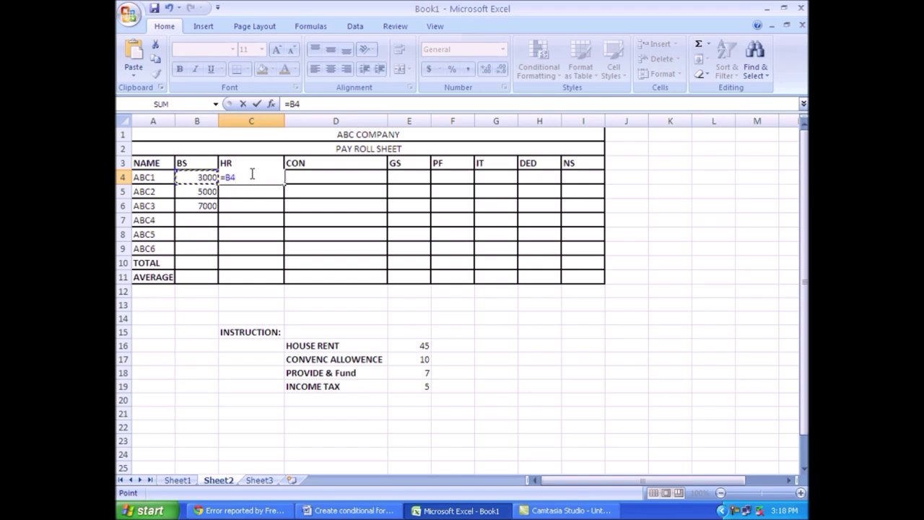
pyautogui.click(415, 346)
pyautogui.write('/100')
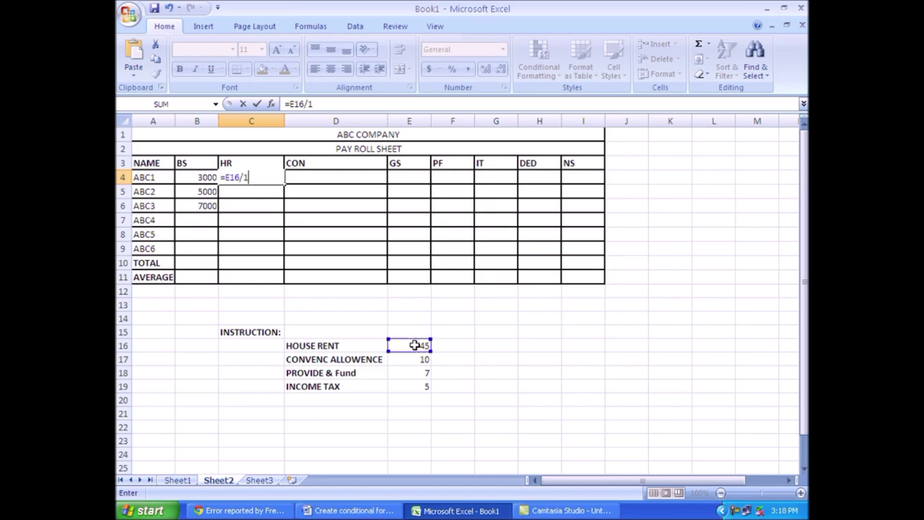
pyautogui.press('Return')
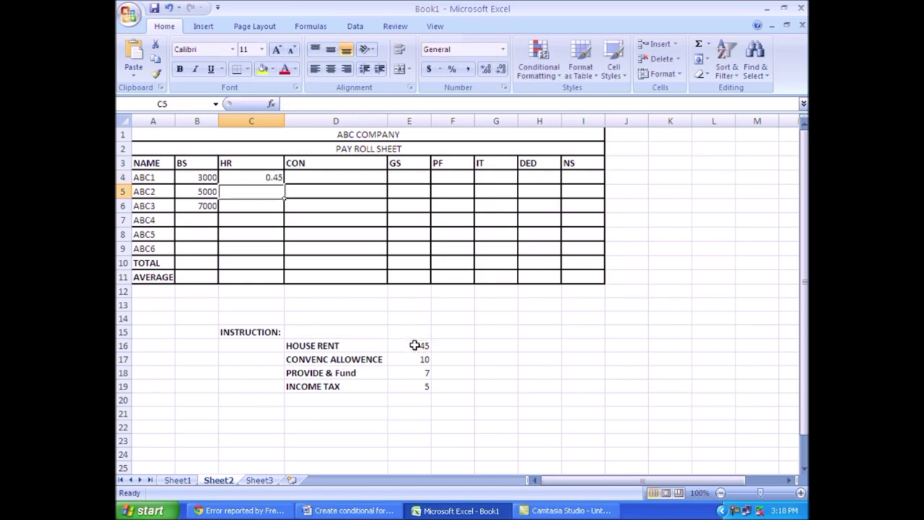
# - Format cell C4 with the Number category and 0 decimal places
pyautogui.press('Up')
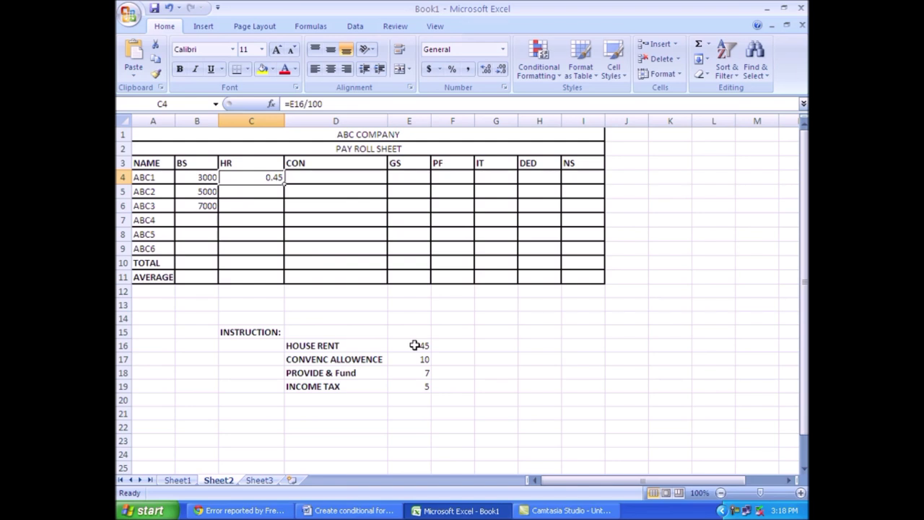
pyautogui.hotkey('ctrl', '1')
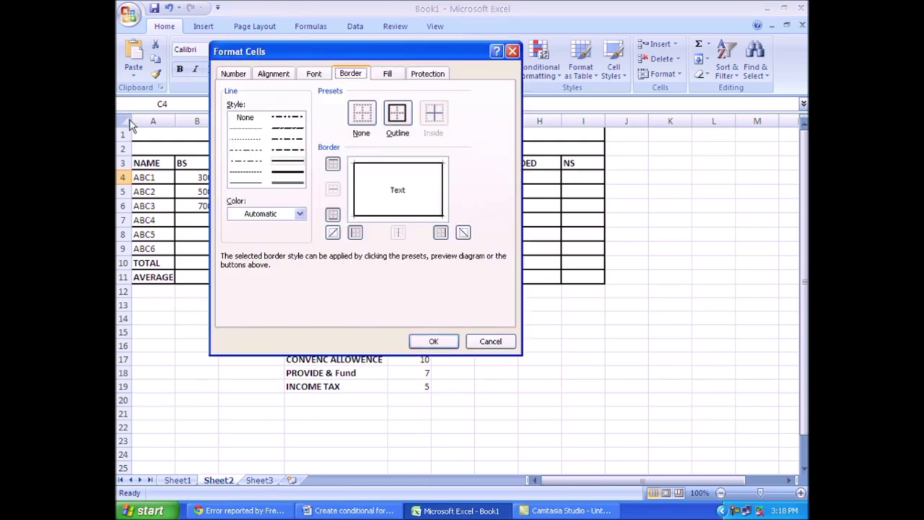
pyautogui.click(233, 73)
pyautogui.click(246, 112)
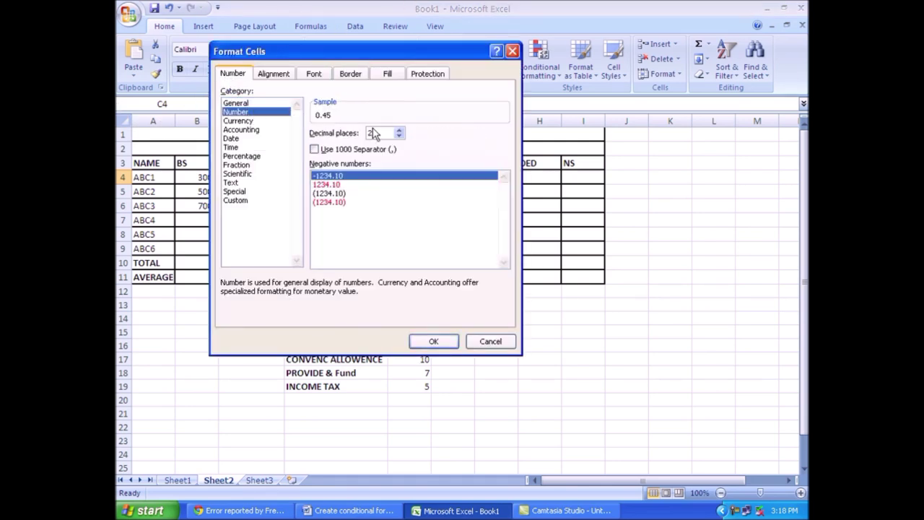
pyautogui.click(399, 136)
pyautogui.click(398, 136)
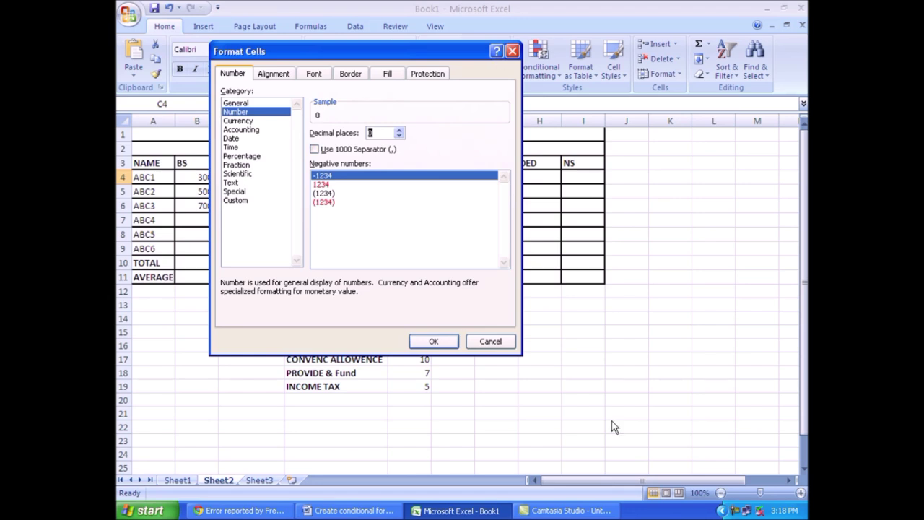
pyautogui.click(424, 341)
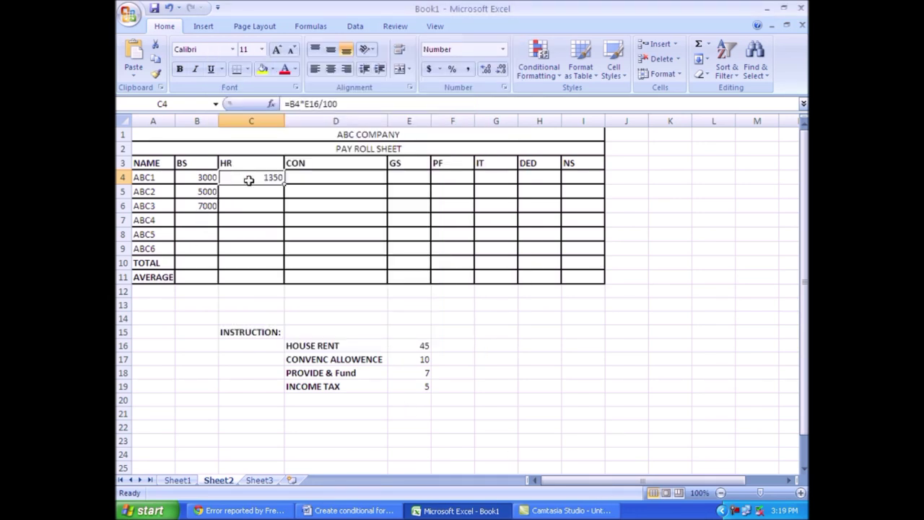
# - Enter the house rent formula =B4*E16/100 in cell C4
pyautogui.write('=')
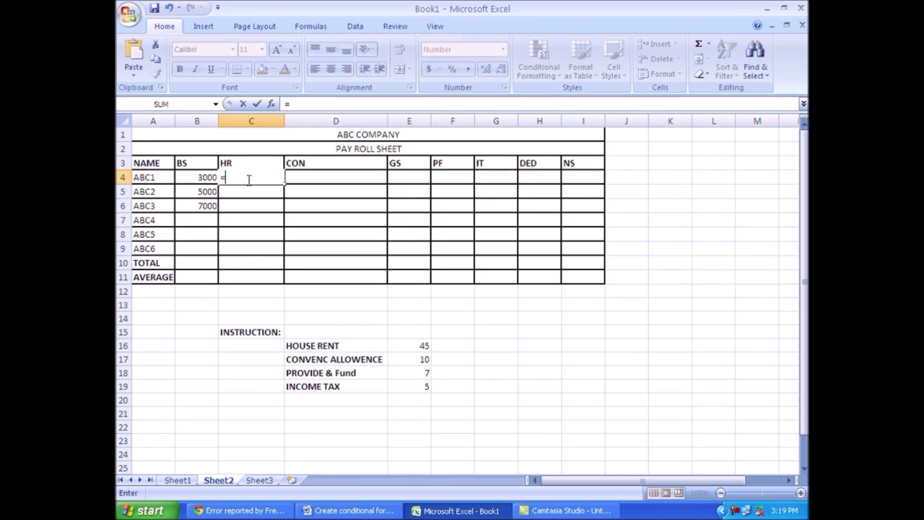
pyautogui.write('B4*')
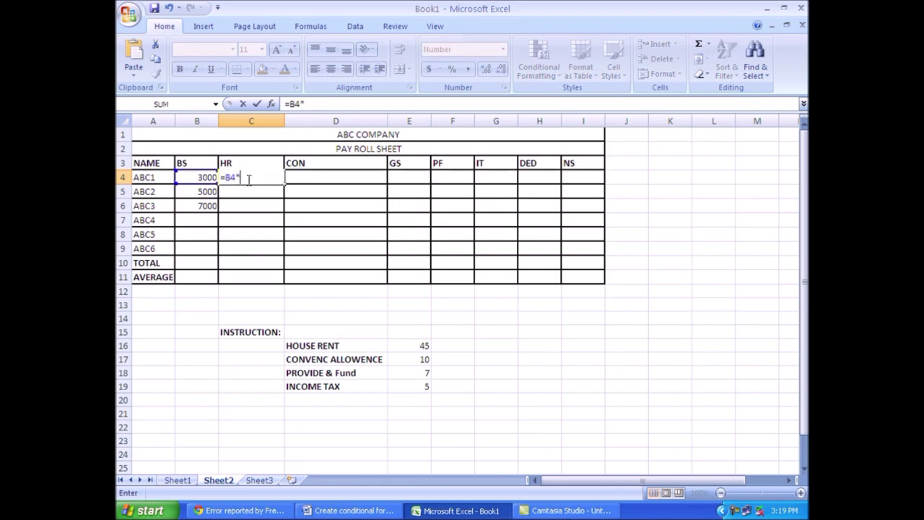
pyautogui.click(417, 345)
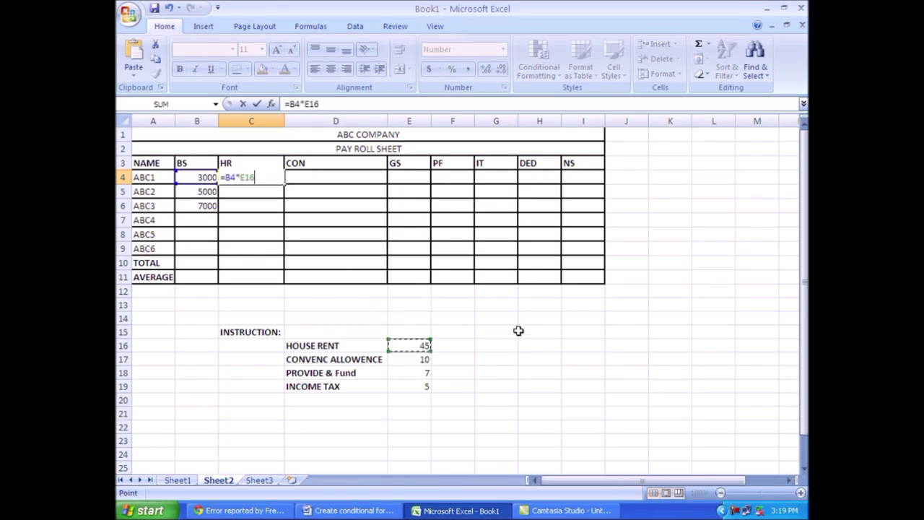
pyautogui.write('/100')
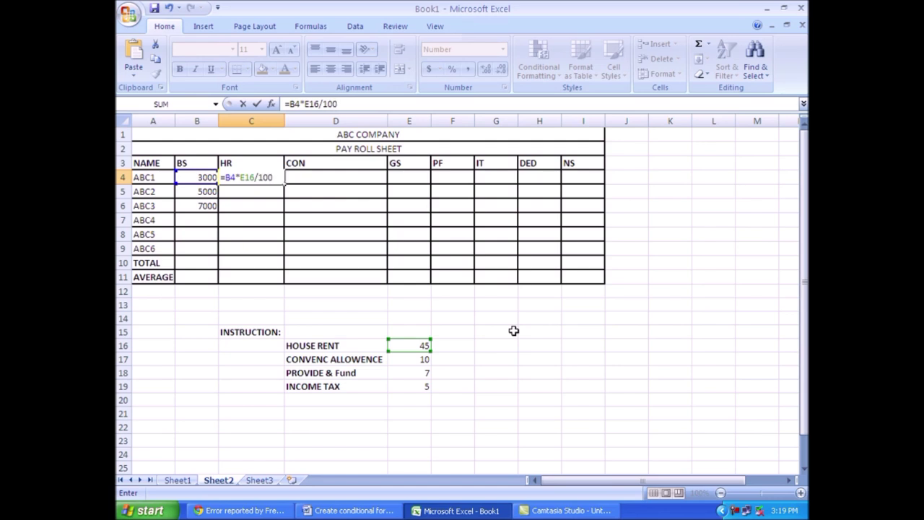
pyautogui.press('Return')
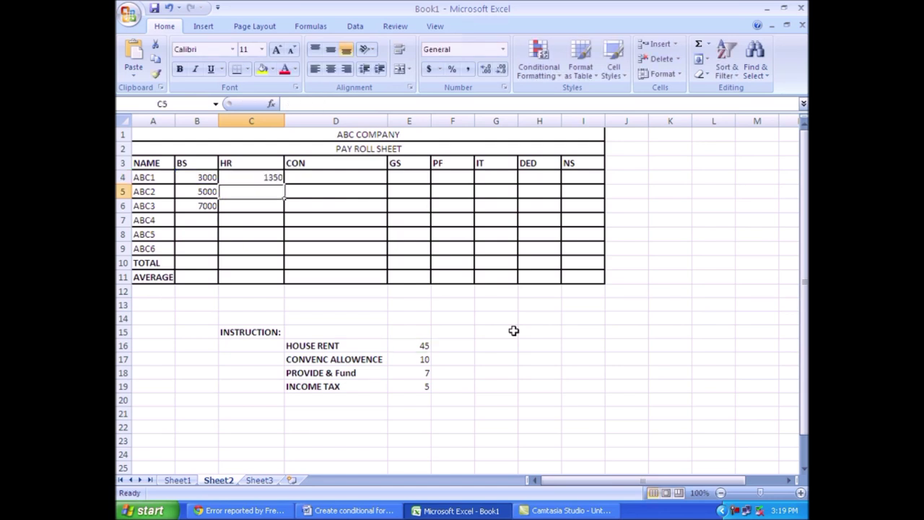
# - Make the house rent reference in C4 absolute as $E$16 and fill the formula down through C9
pyautogui.click(247, 180)
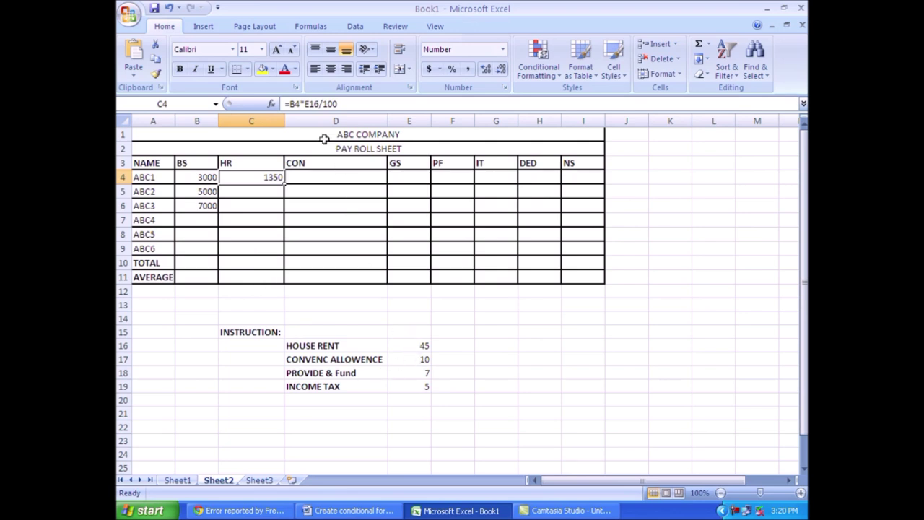
pyautogui.click(310, 104)
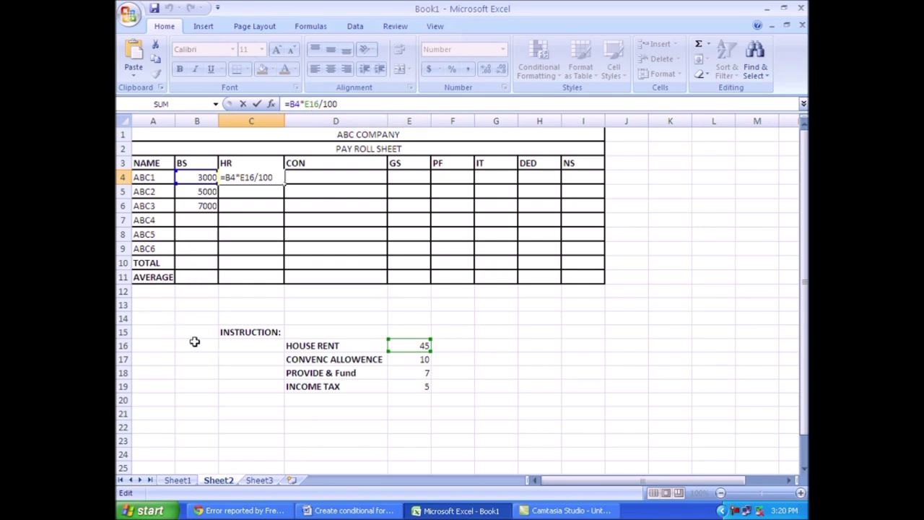
pyautogui.press('F4')
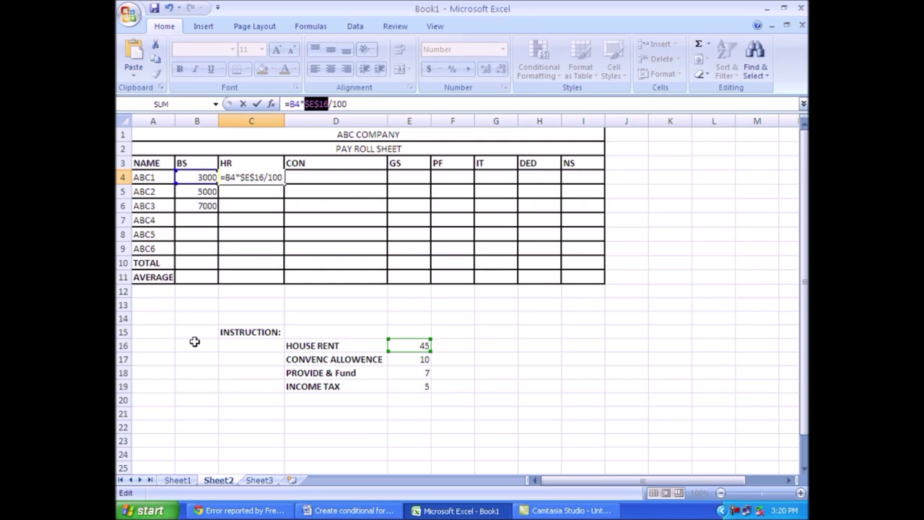
pyautogui.press('Return')
pyautogui.press('Up')
pyautogui.moveTo(284, 184); pyautogui.dragTo(284, 260)
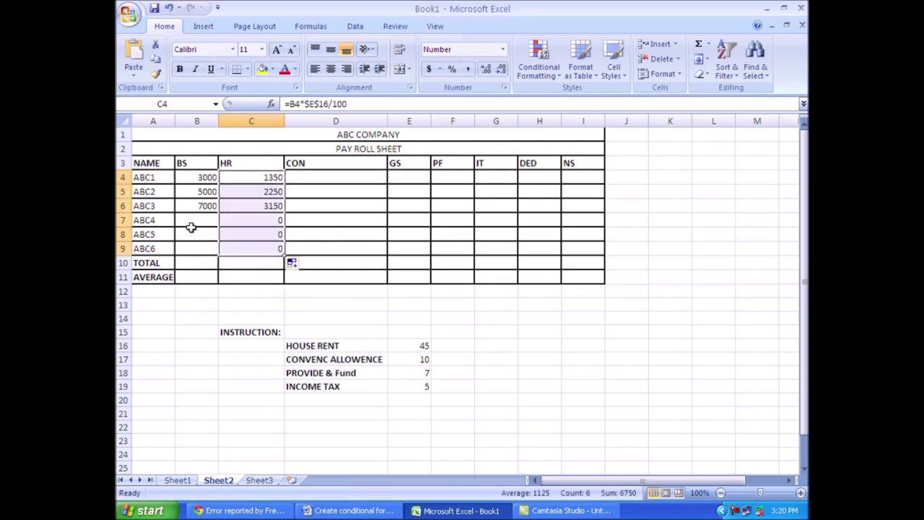
# - Enter the BS values 7800, 9852 and 4000 for ABC4 to ABC6 in cells B7:B9
pyautogui.click(190, 221)
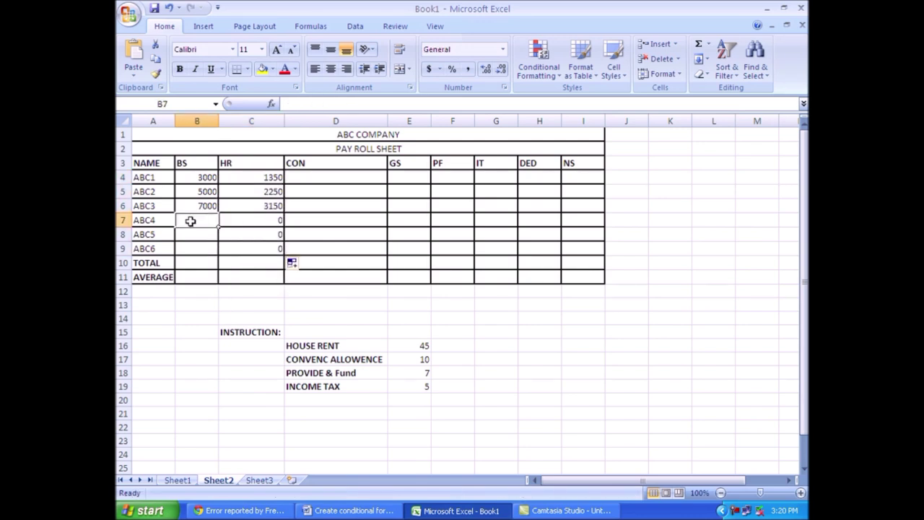
pyautogui.write('7800')
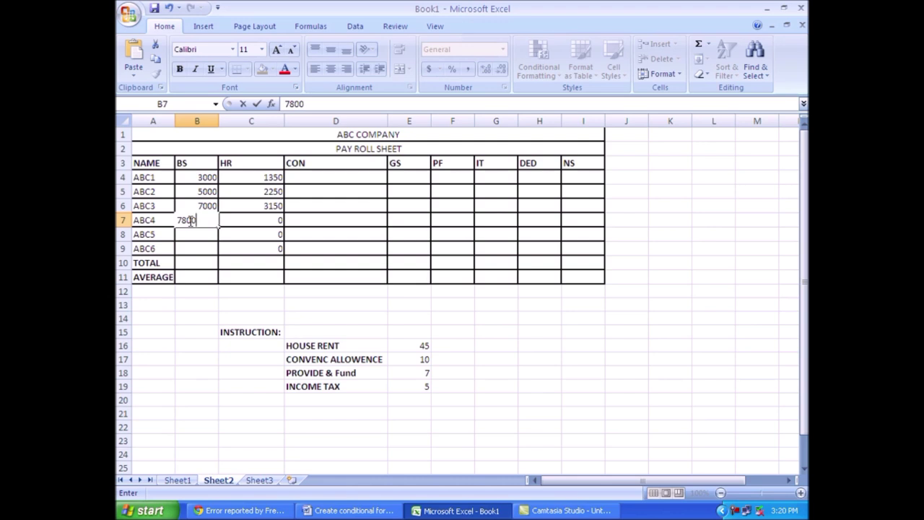
pyautogui.press('Return')
pyautogui.write('9852')
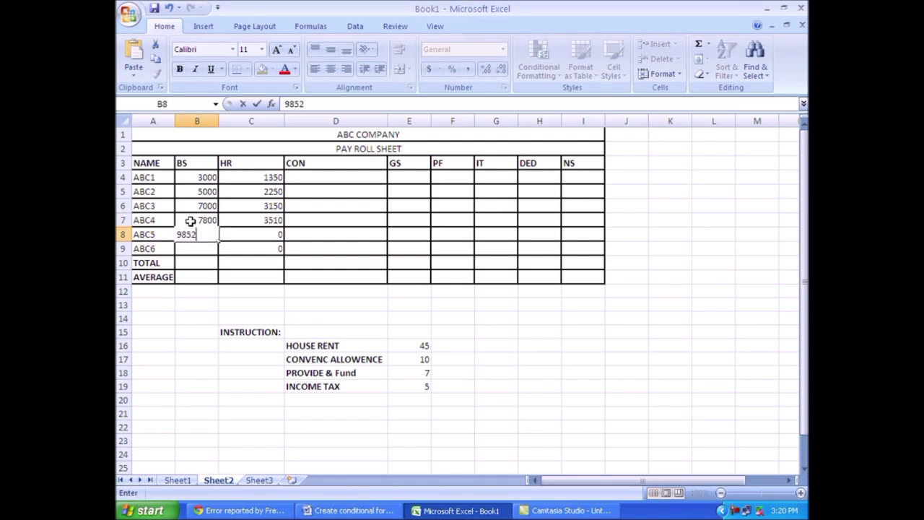
pyautogui.press('Return')
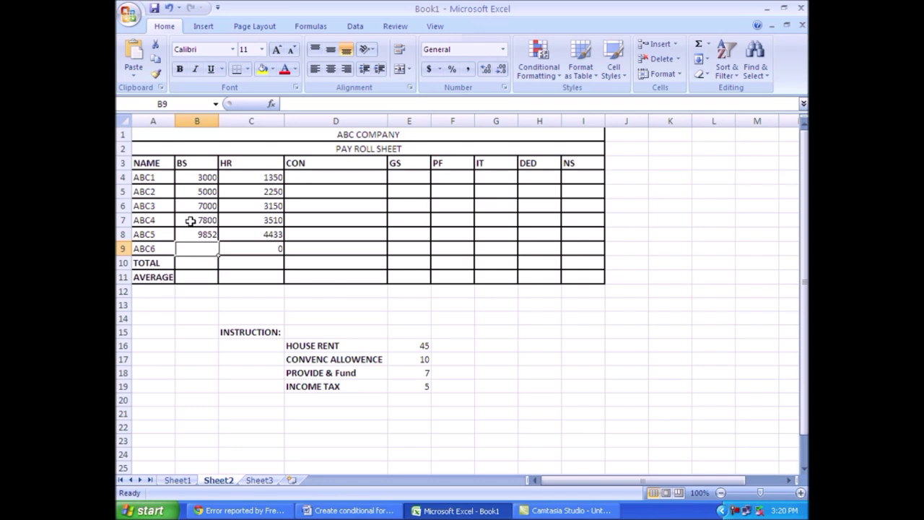
pyautogui.write('4000')
pyautogui.press('Return')
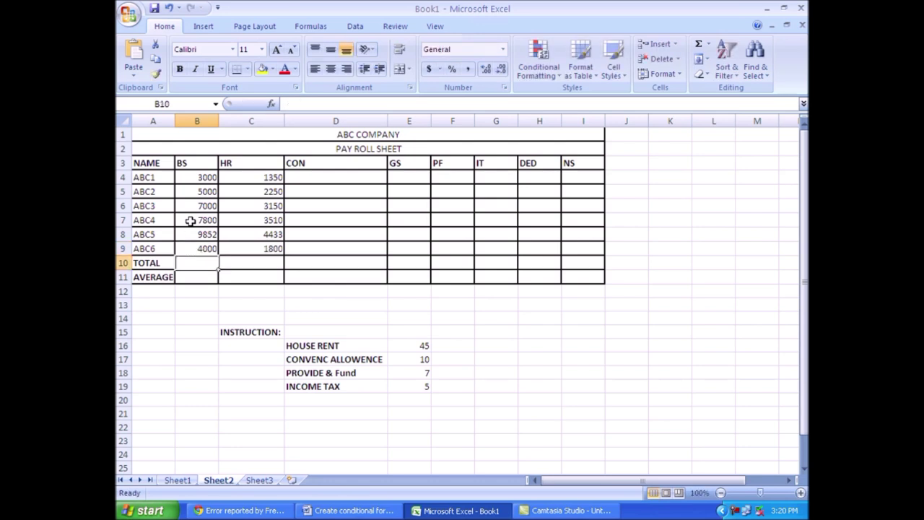
# - Enter the conveyance allowance formula =B4*E17/100 in cell D4
pyautogui.click(344, 177)
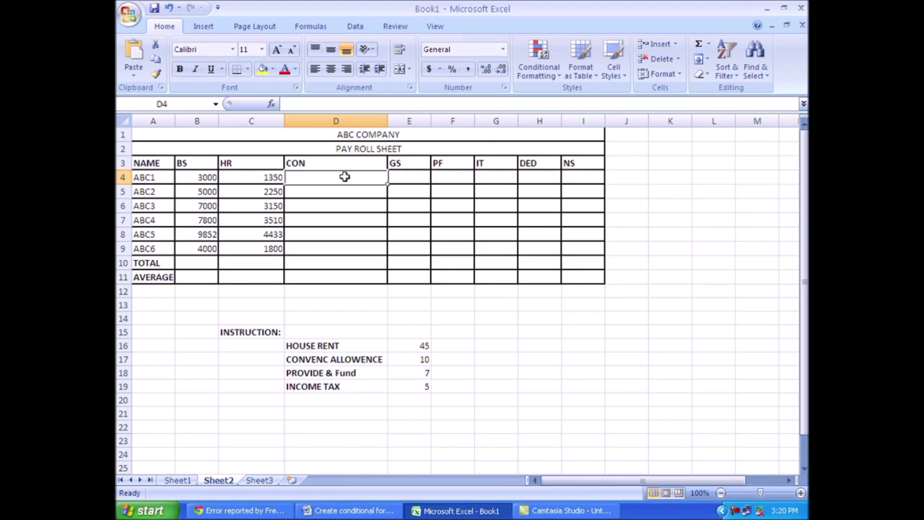
pyautogui.write('=')
pyautogui.press('Left')
pyautogui.press('Left')
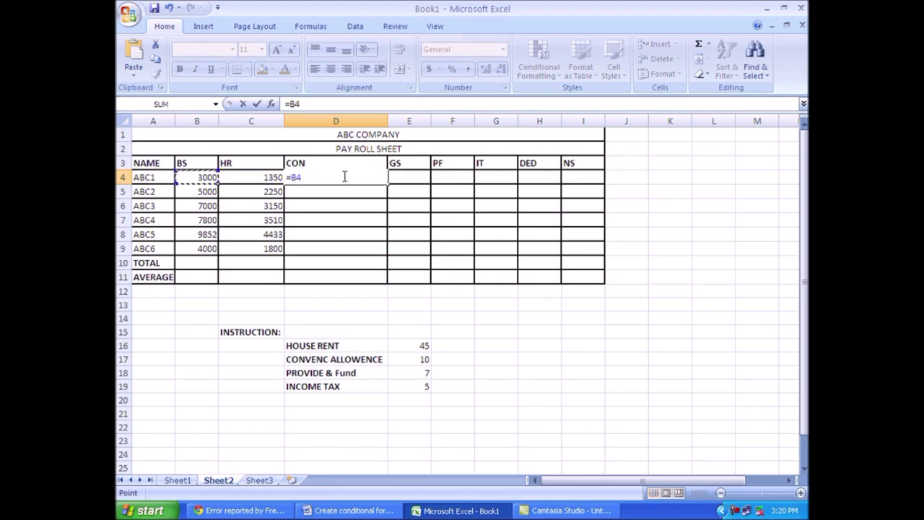
pyautogui.write('*')
pyautogui.click(413, 358)
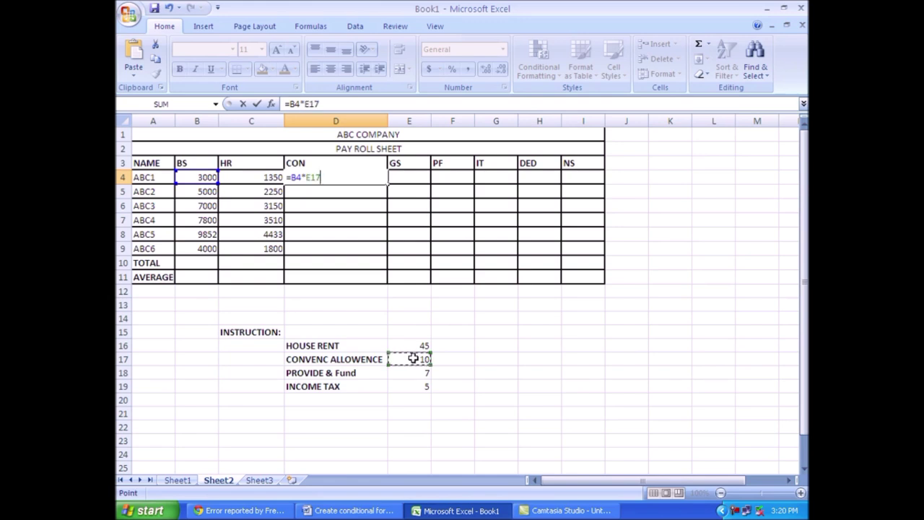
pyautogui.write('/100')
pyautogui.press('Return')
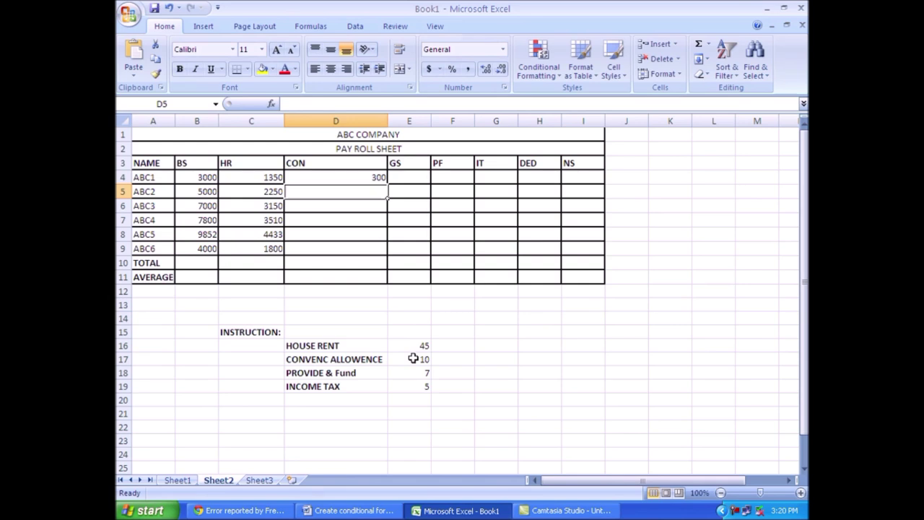
# - Enter the gross salary formula =SUM(B4:D4) in cell E4
pyautogui.click(419, 178)
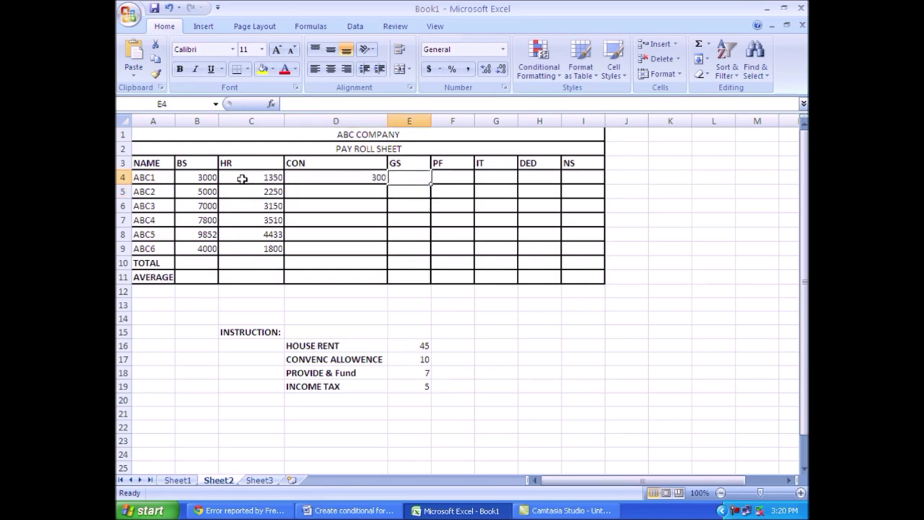
pyautogui.write('=')
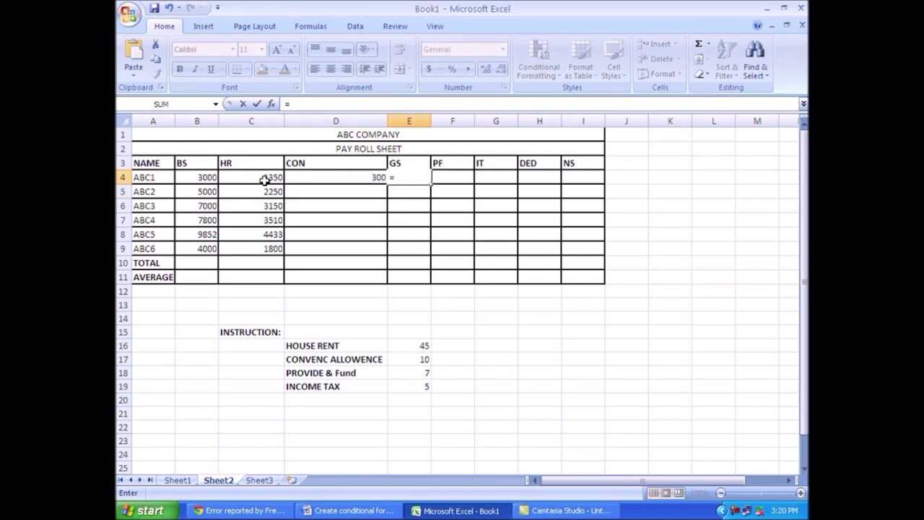
pyautogui.write('SUM')
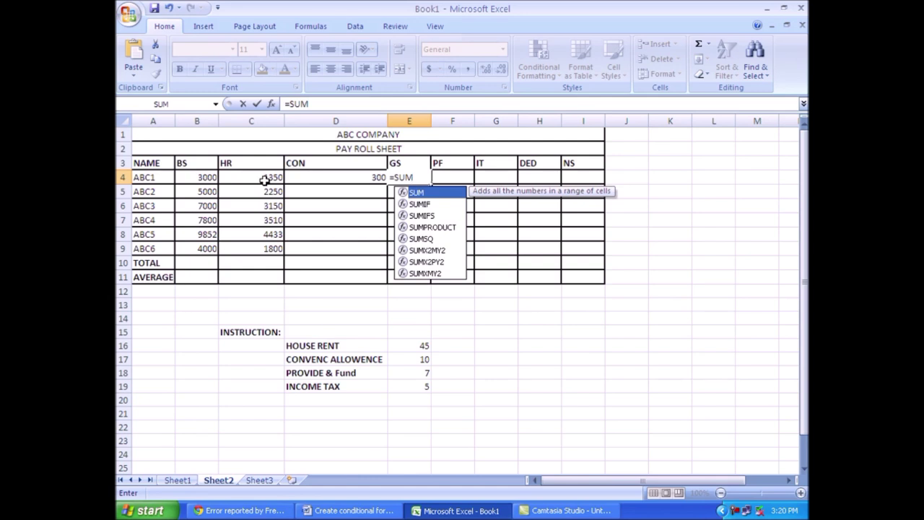
pyautogui.write('(')
pyautogui.press('Left')
pyautogui.press('Left')
pyautogui.press('Left')
pyautogui.hotkey('shift', 'Right')
pyautogui.hotkey('shift', 'Right')
pyautogui.write(')')
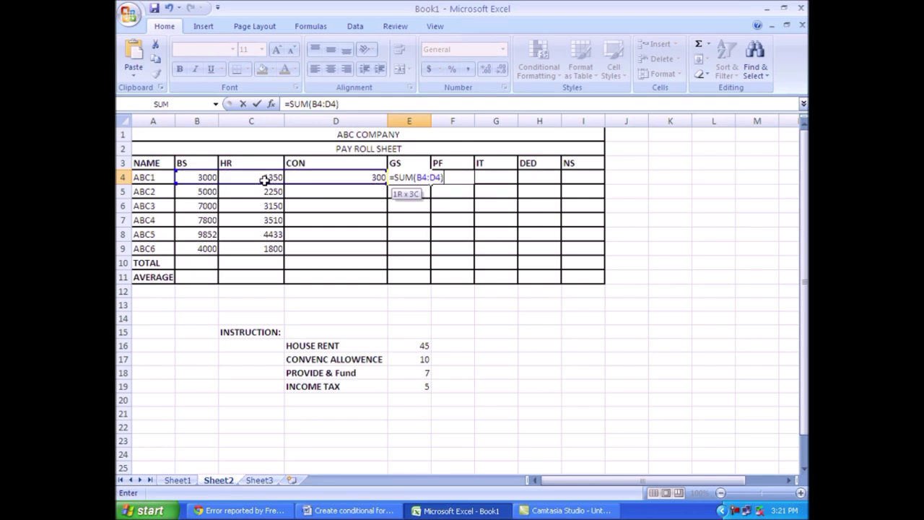
pyautogui.press('Return')
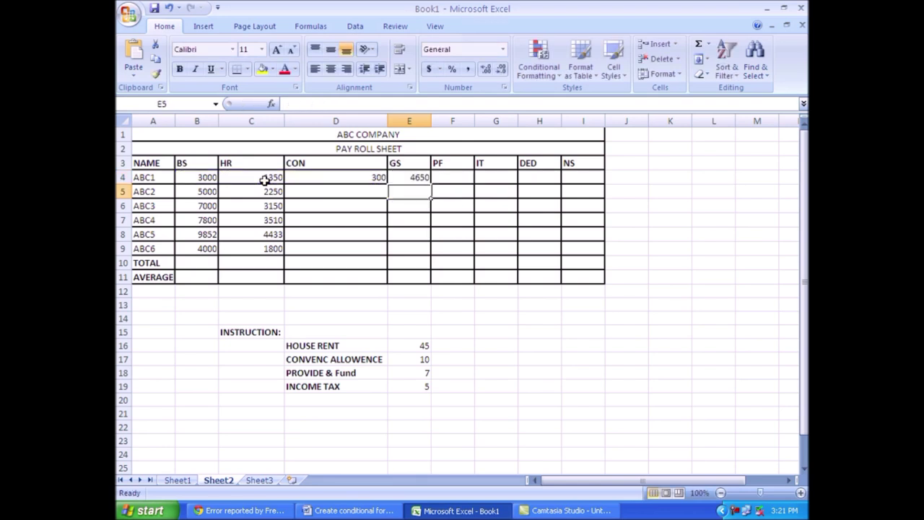
# - Enter the provident fund formula =B4*E18/100 in cell F4
pyautogui.click(444, 177)
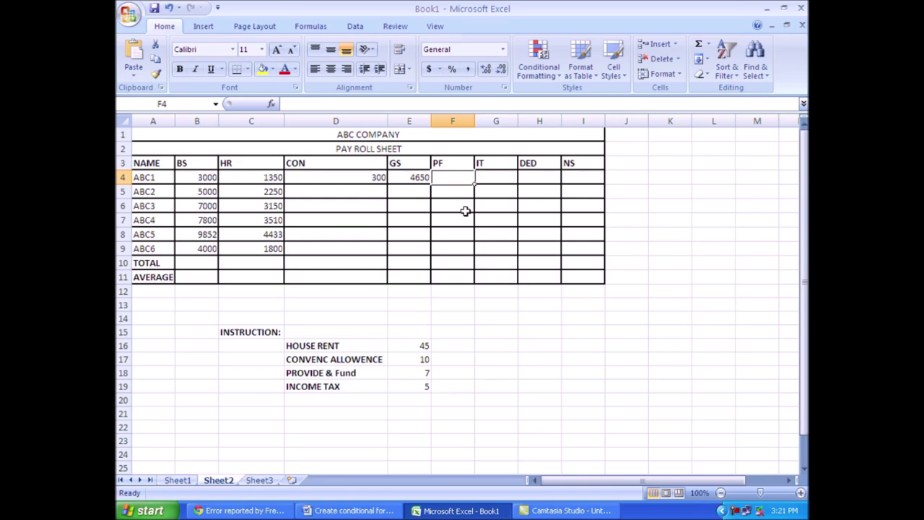
pyautogui.write('=')
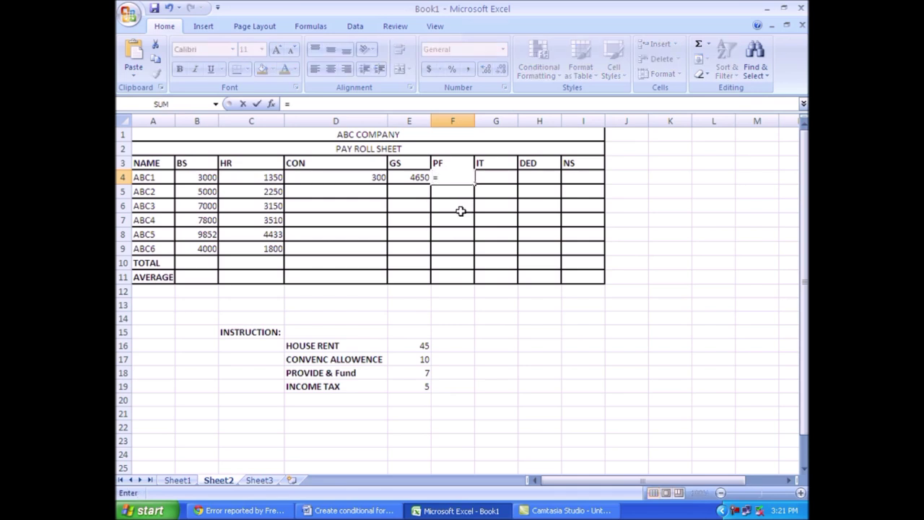
pyautogui.click(203, 177)
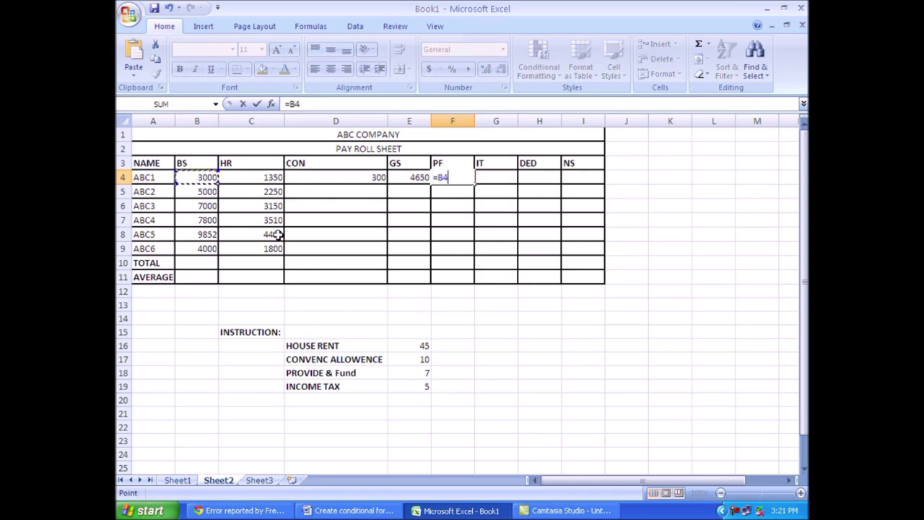
pyautogui.write('*')
pyautogui.click(413, 375)
pyautogui.write('/100')
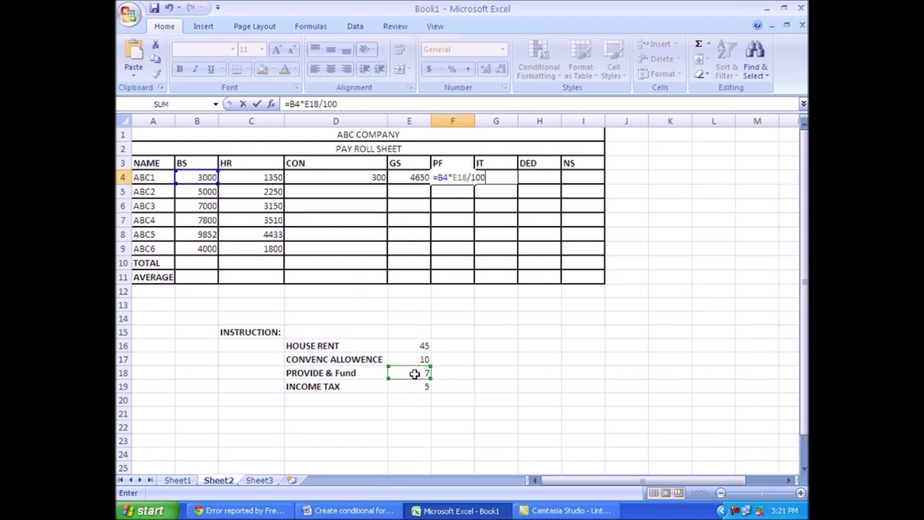
pyautogui.press('Return')
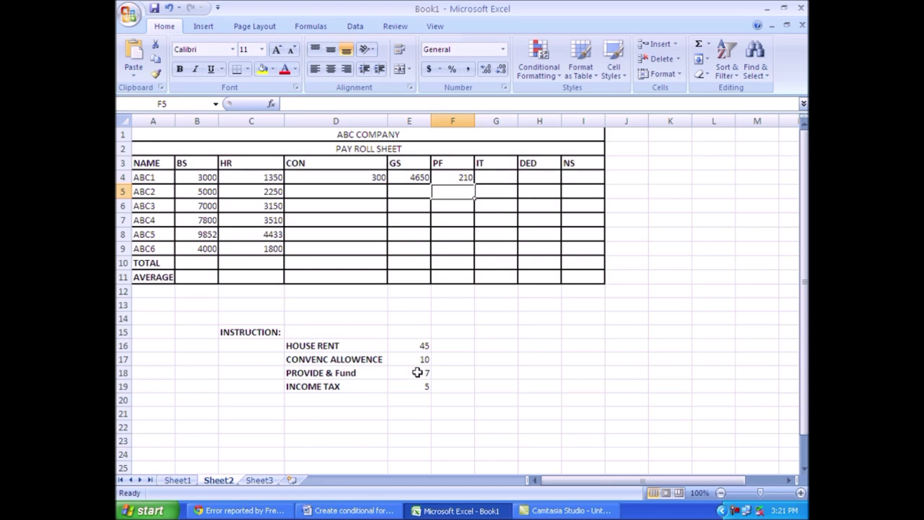
# - Make the provident fund rate reference in F4 absolute as $E$18 and fill the formula down through F9
pyautogui.click(455, 177)
pyautogui.click(310, 105)
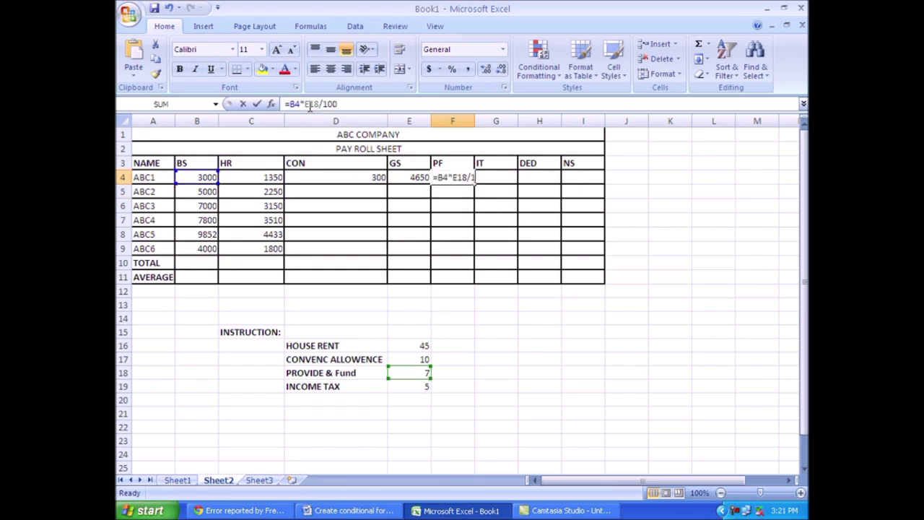
pyautogui.press('Return')
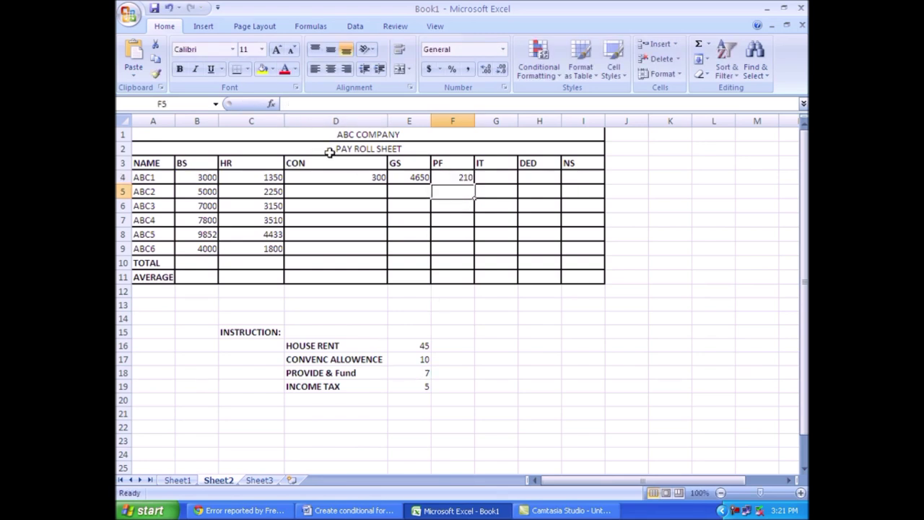
pyautogui.click(460, 176)
pyautogui.moveTo(474, 184); pyautogui.dragTo(474, 250)
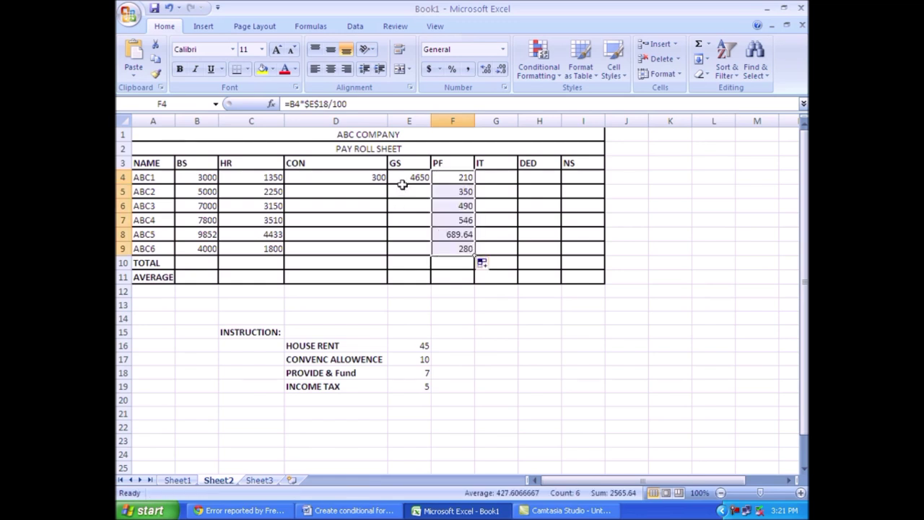
# - Fill the gross salary formula from E4 down through E9
pyautogui.click(405, 189)
pyautogui.click(404, 179)
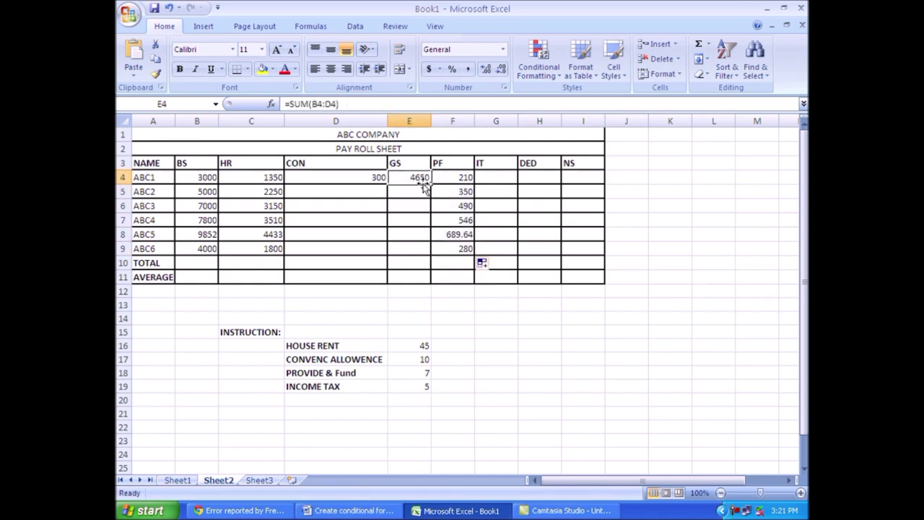
pyautogui.moveTo(431, 183); pyautogui.dragTo(432, 253)
# - Enter the income tax formula =B4*E19/100 in cell G4
pyautogui.click(483, 177)
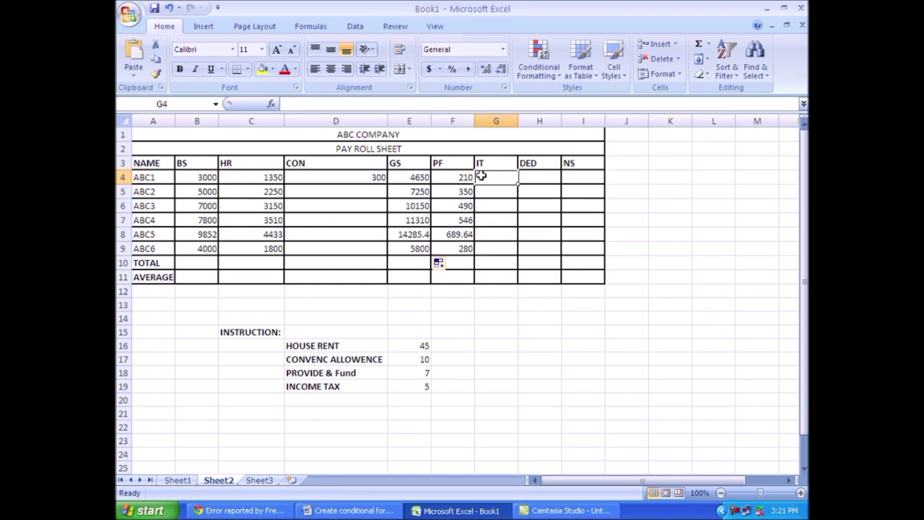
pyautogui.write('=')
pyautogui.press('Left')
pyautogui.press('Left')
pyautogui.press('Left')
pyautogui.press('Left')
pyautogui.press('Left')
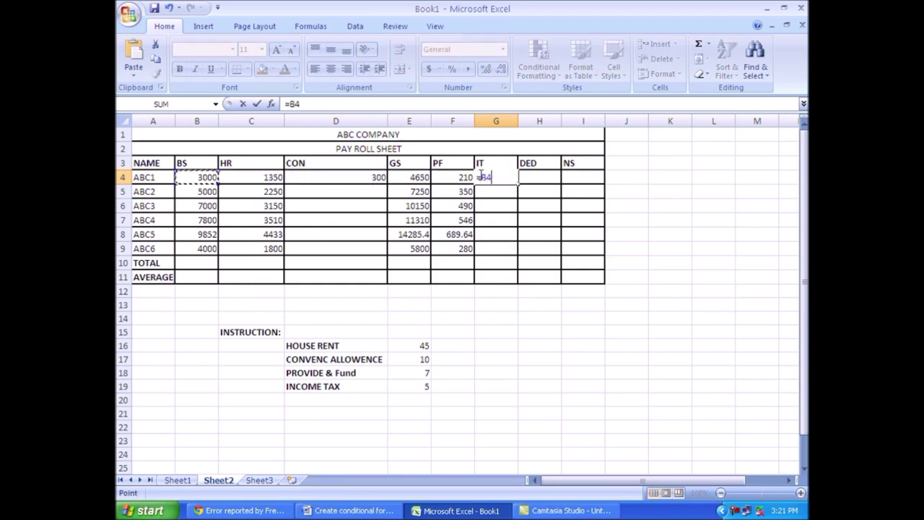
pyautogui.write('*')
pyautogui.click(421, 388)
pyautogui.write('/100')
pyautogui.press('Return')
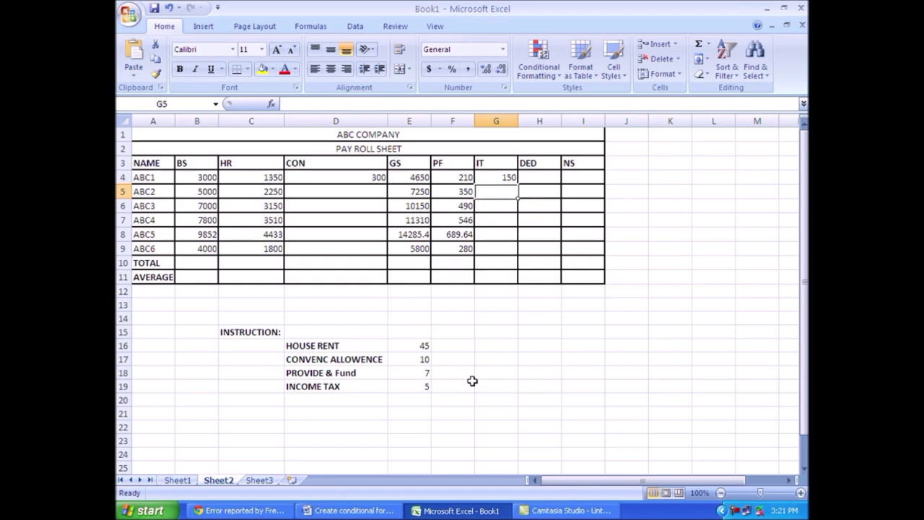
# - Make the income tax rate reference in G4 absolute as $E$19 and fill the formula down through G9
pyautogui.click(492, 178)
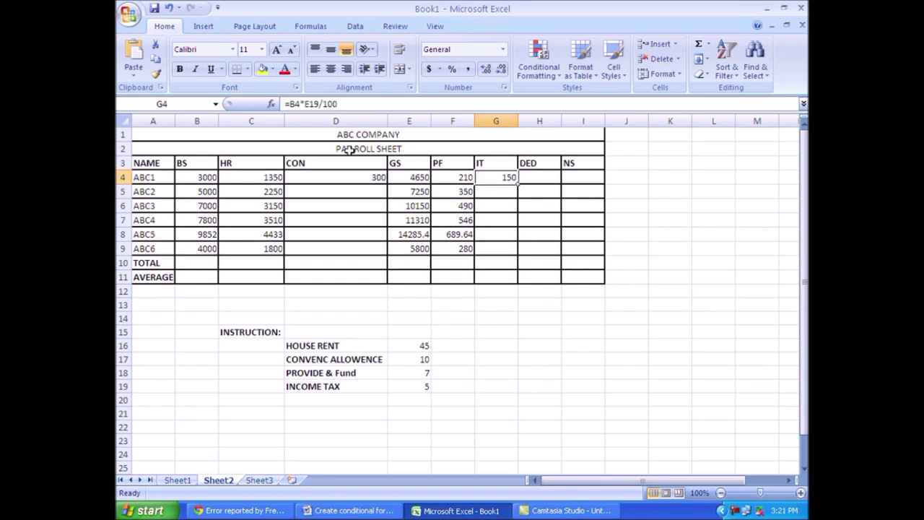
pyautogui.click(312, 105)
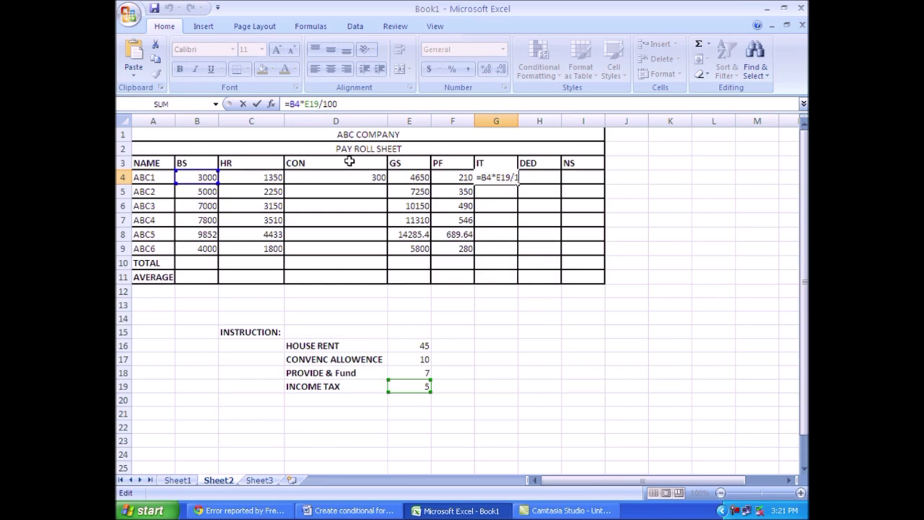
pyautogui.press('F4')
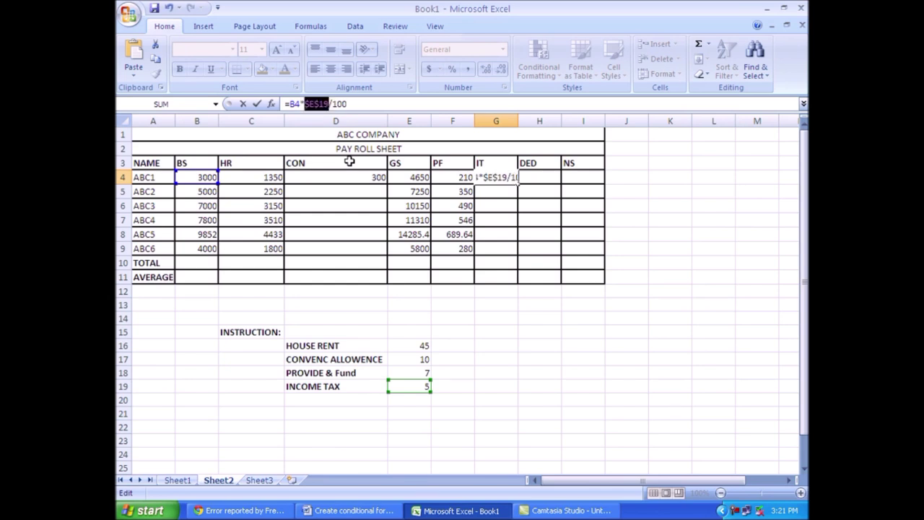
pyautogui.press('Return')
pyautogui.press('Up')
pyautogui.moveTo(518, 185); pyautogui.dragTo(520, 260)
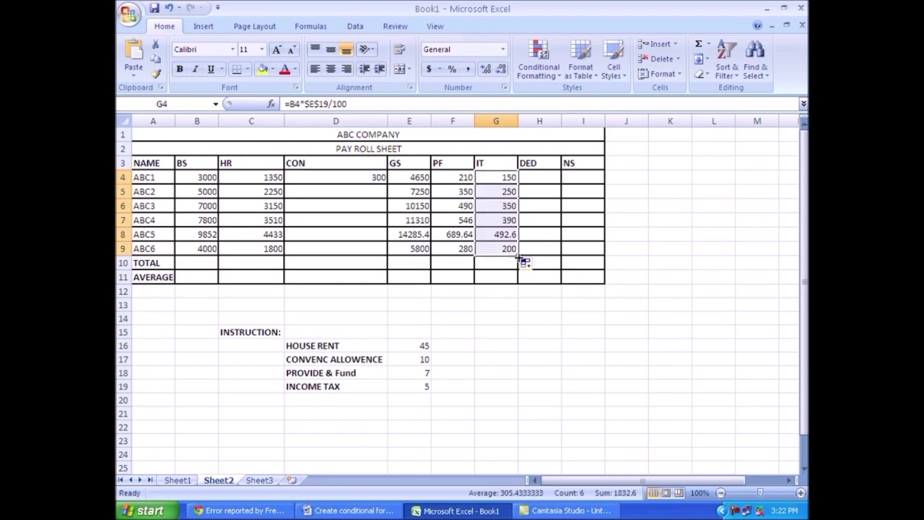
# - Enter the deduction formula =SUM(F4:G4) in cell H4
pyautogui.click(533, 179)
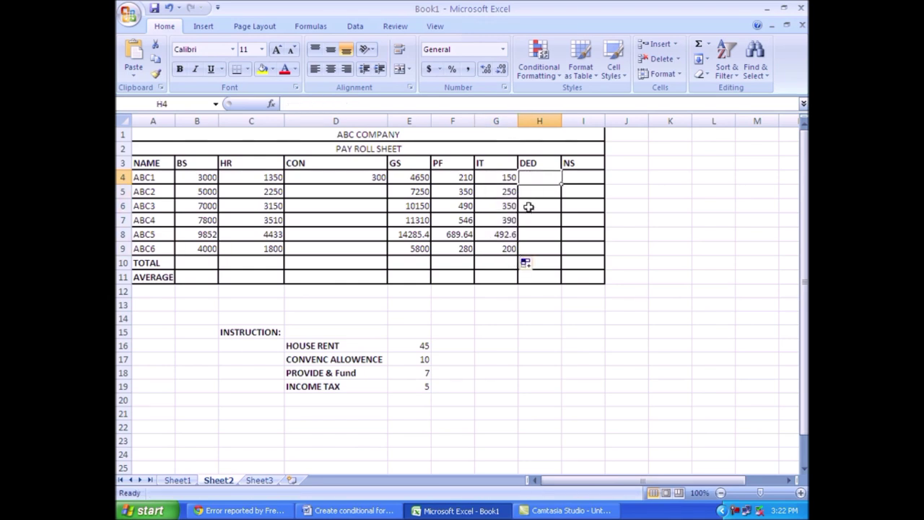
pyautogui.write('=')
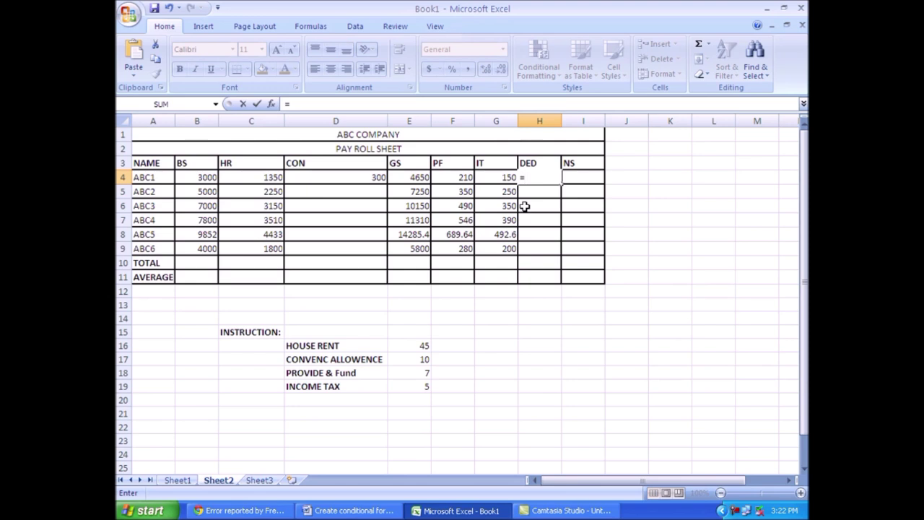
pyautogui.write('SUM(')
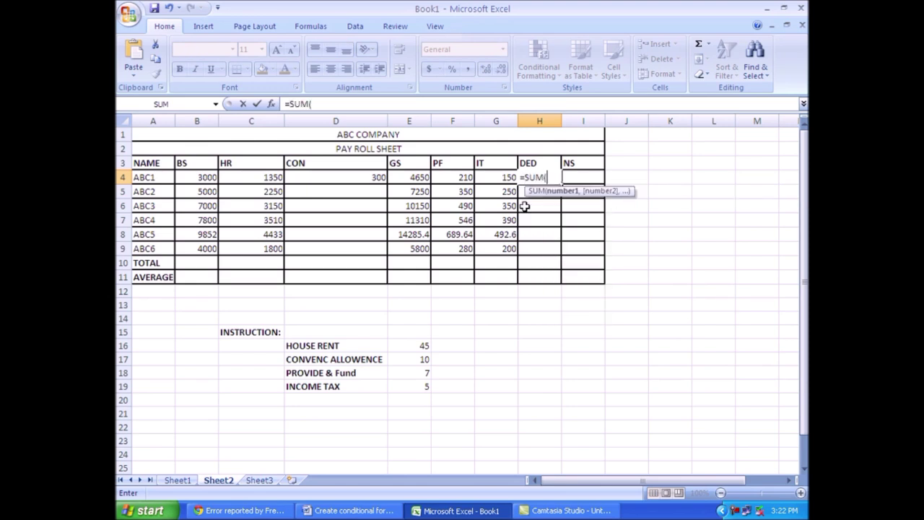
pyautogui.press('Left')
pyautogui.hotkey('shift', 'Left')
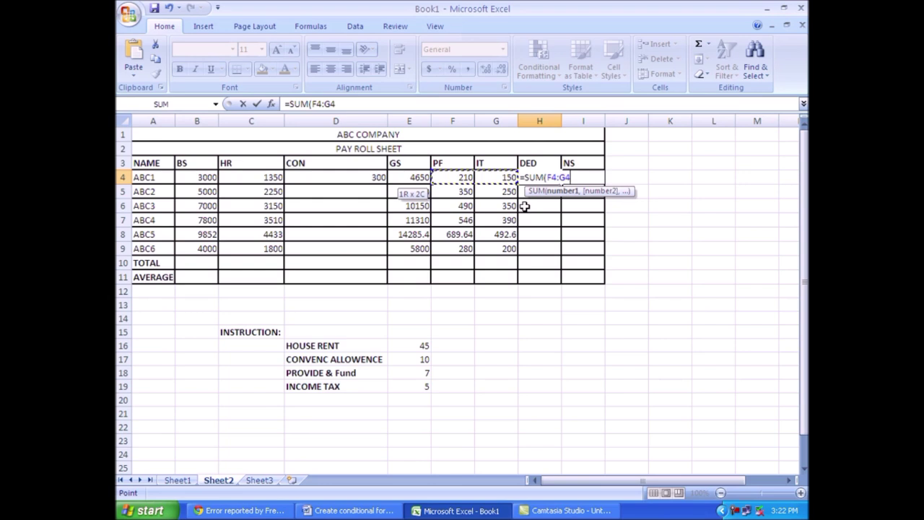
pyautogui.write(')')
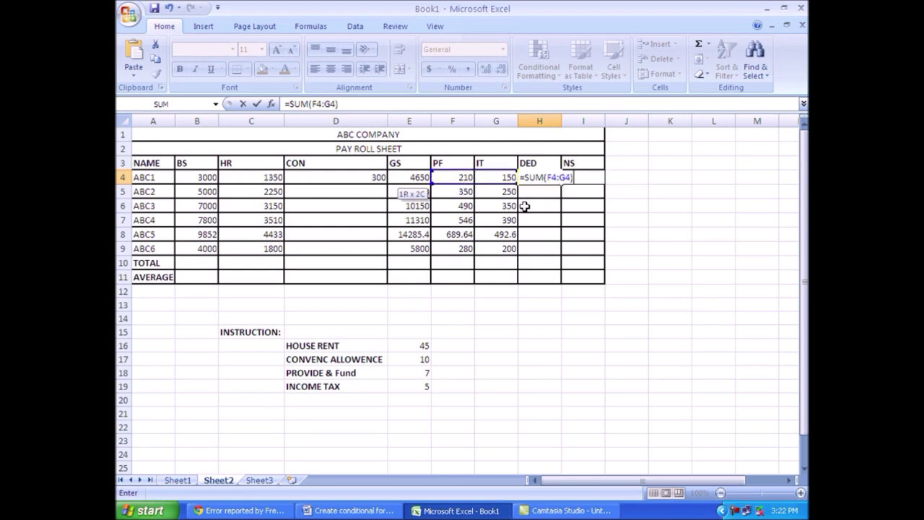
pyautogui.press('Return')
pyautogui.press('Up')
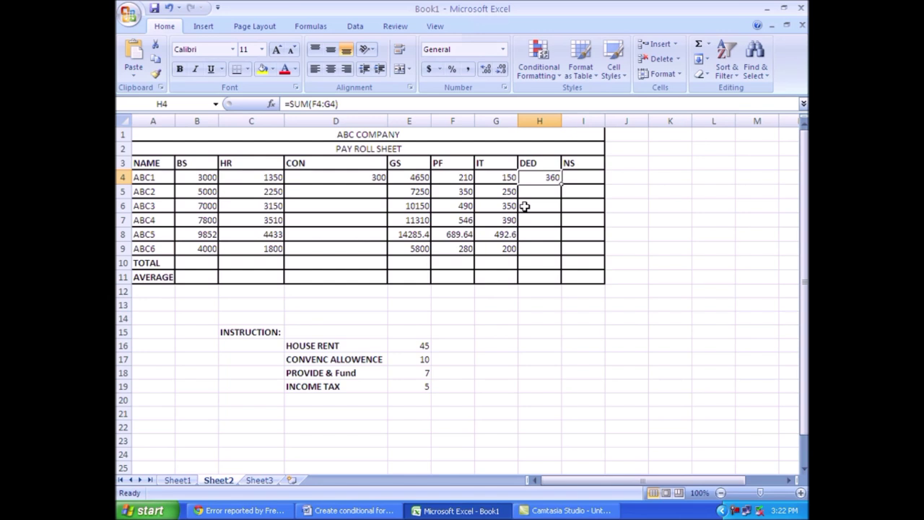
# - Make the conveyance rate reference in D4 absolute as $E$17 and fill the formula down through D9
pyautogui.click(350, 178)
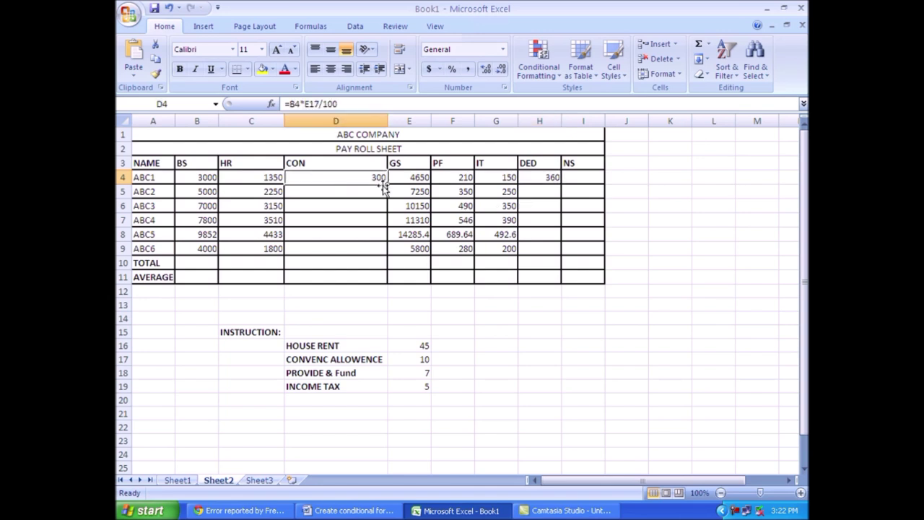
pyautogui.click(312, 106)
pyautogui.press('F4')
pyautogui.click(311, 166)
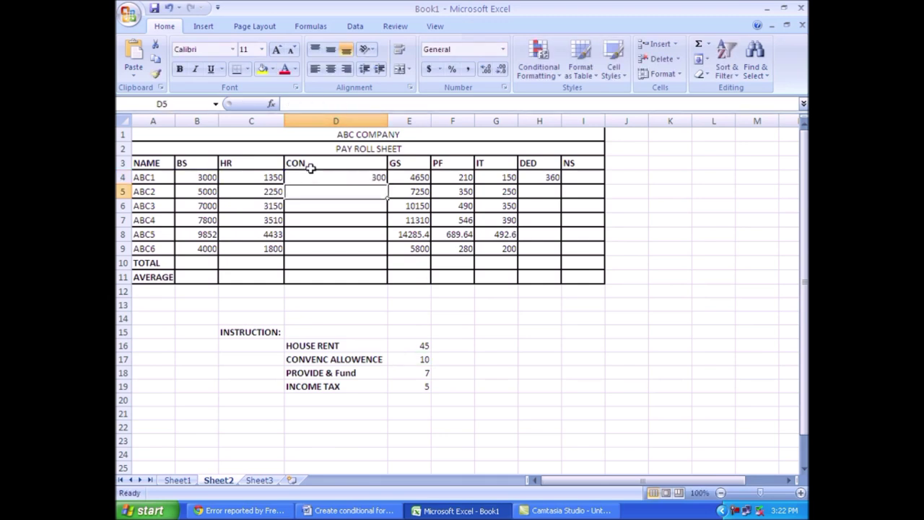
pyautogui.click(379, 180)
pyautogui.moveTo(388, 185); pyautogui.dragTo(389, 248)
pyautogui.click(580, 178)
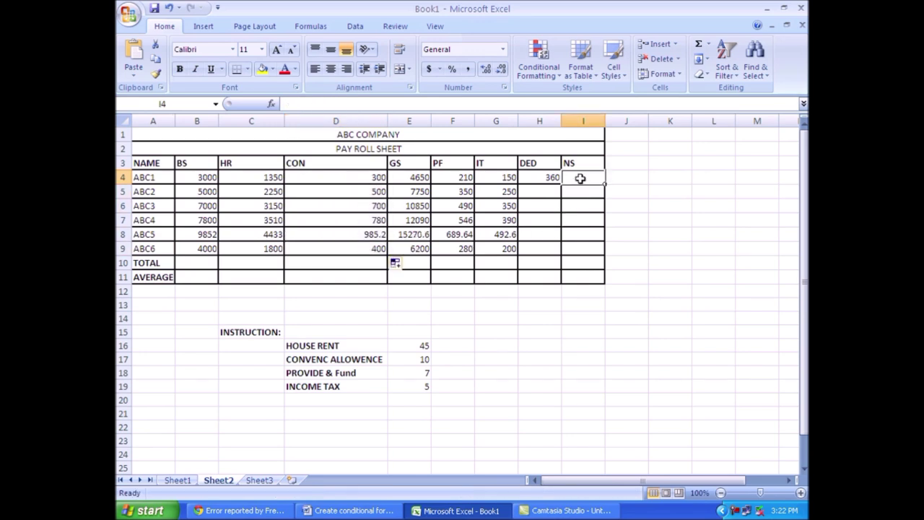
pyautogui.click(416, 178)
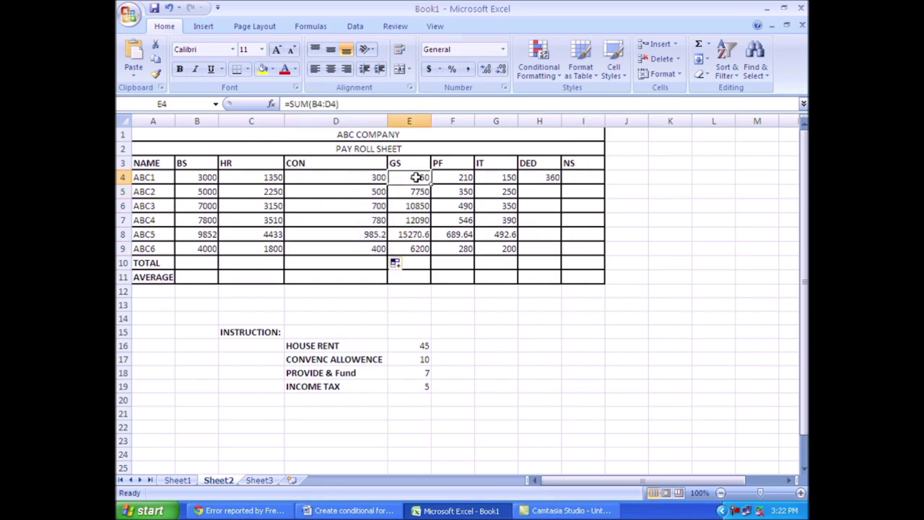
pyautogui.click(541, 179)
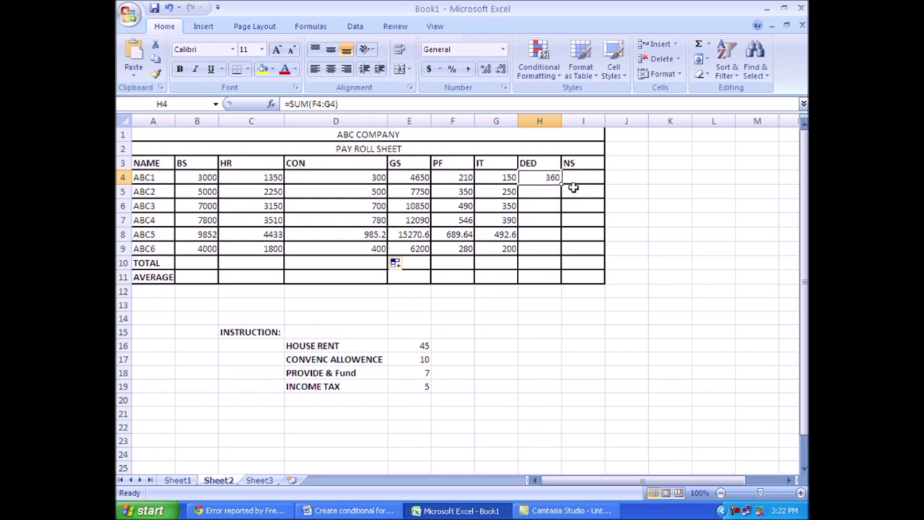
pyautogui.write('=')
pyautogui.press('Left')
pyautogui.press('Left')
pyautogui.press('Left')
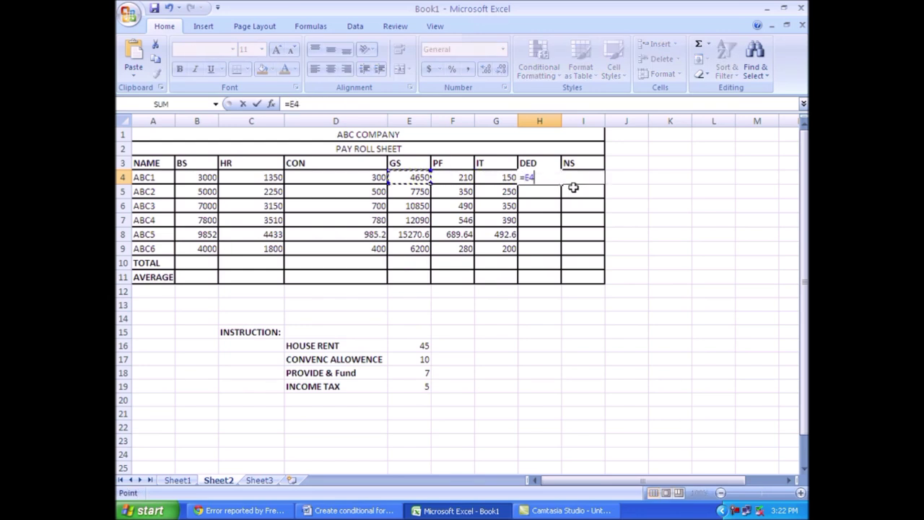
pyautogui.write('+')
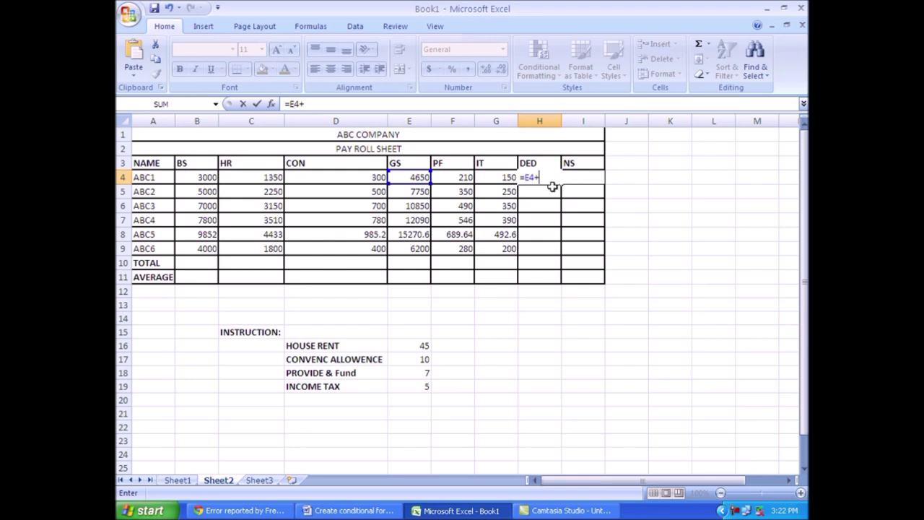
pyautogui.press('Left')
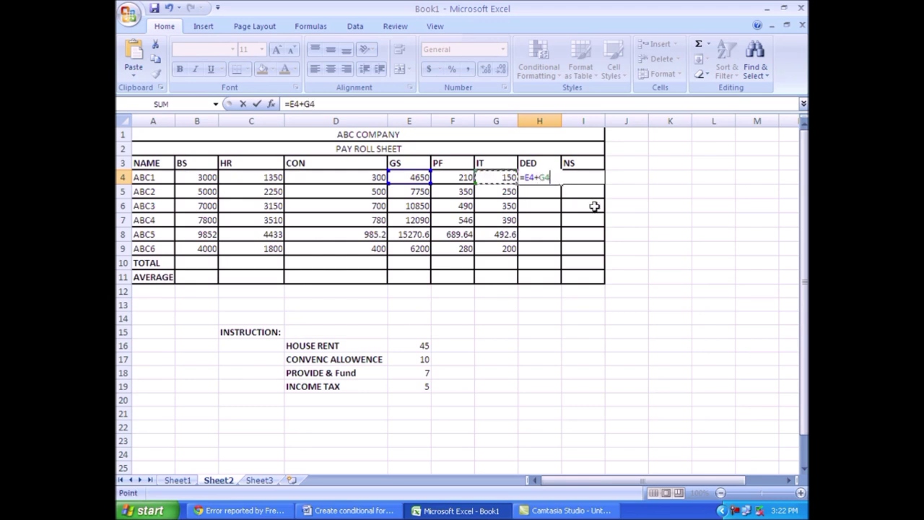
pyautogui.press('Right')
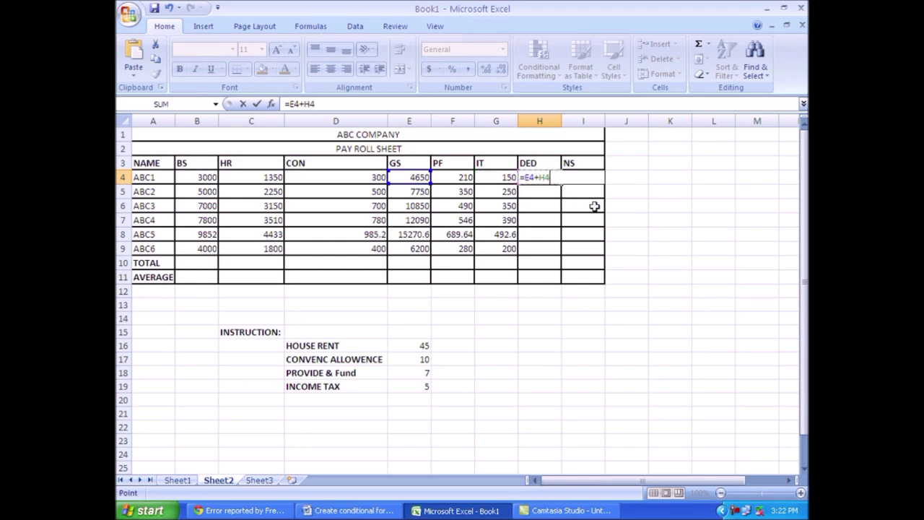
pyautogui.press('Return')
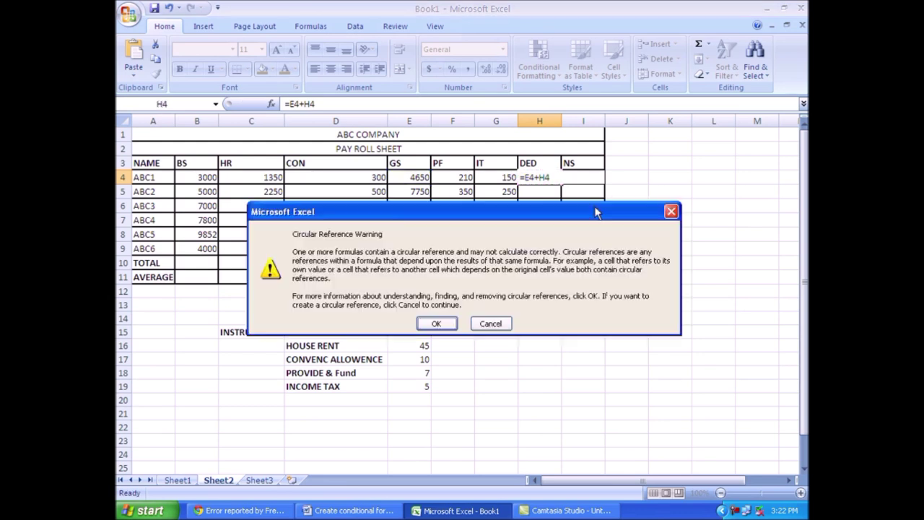
pyautogui.press('Return')
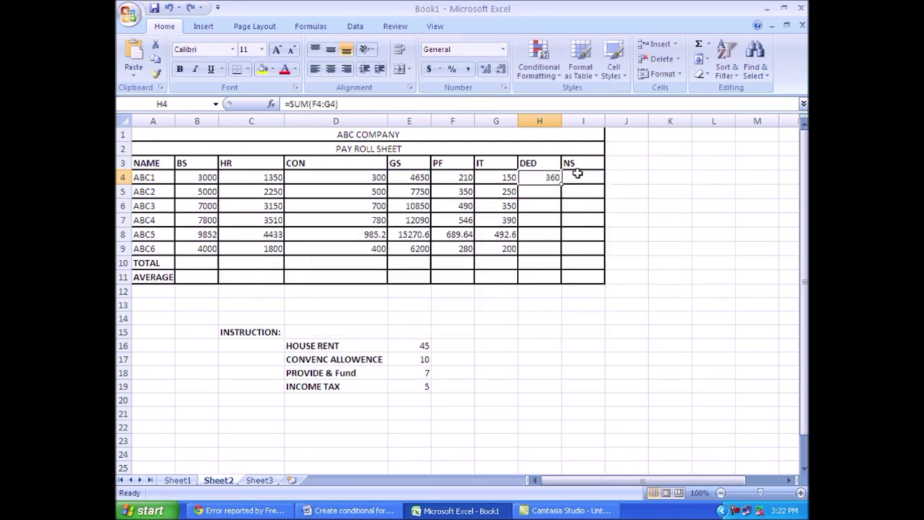
# - Enter the net salary formula =E4-H4 in cell I4 and fill it down through I10
pyautogui.click(580, 174)
pyautogui.write('=')
pyautogui.press('Left')
pyautogui.press('F1')
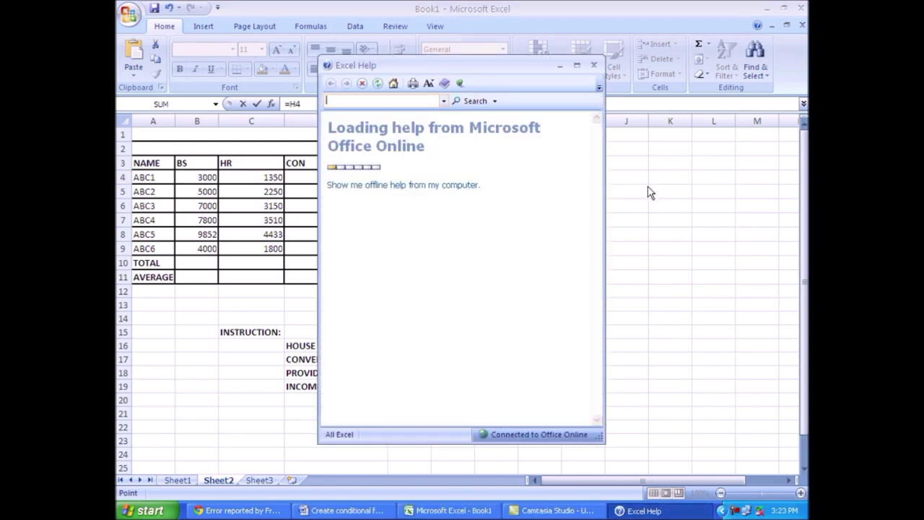
pyautogui.click(594, 65)
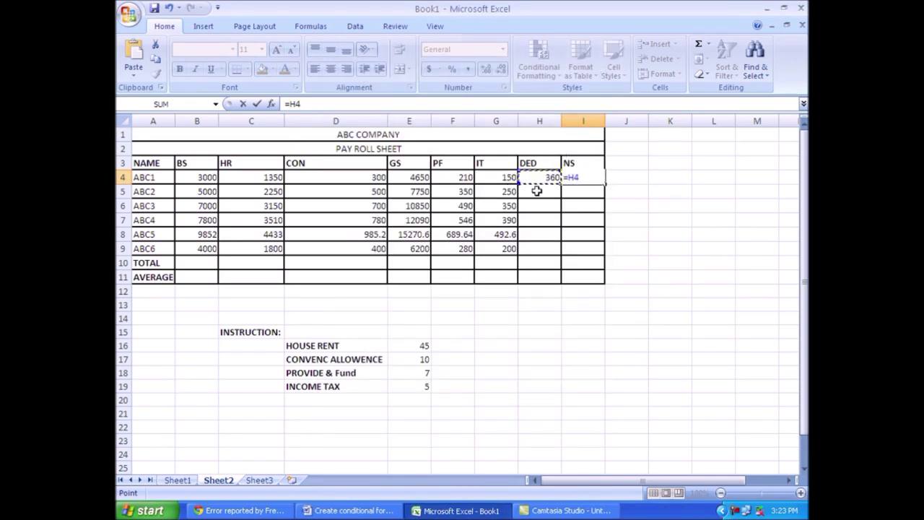
pyautogui.press('Left')
pyautogui.press('Left')
pyautogui.press('Left')
pyautogui.write('-')
pyautogui.press('Left')
pyautogui.press('Return')
pyautogui.press('Up')
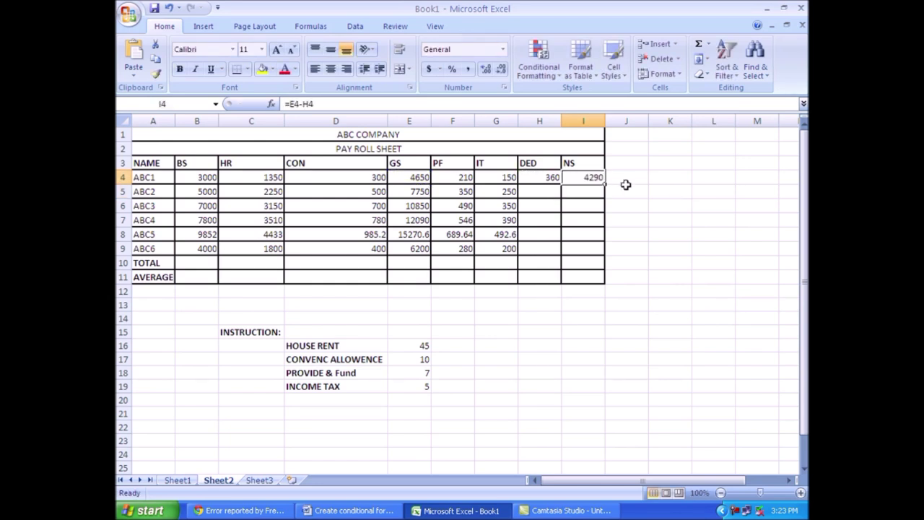
pyautogui.moveTo(605, 184); pyautogui.dragTo(605, 268)
# - Fill the deduction formula from H4 down through H9 and clear the surplus net salary formula in I10
pyautogui.click(541, 180)
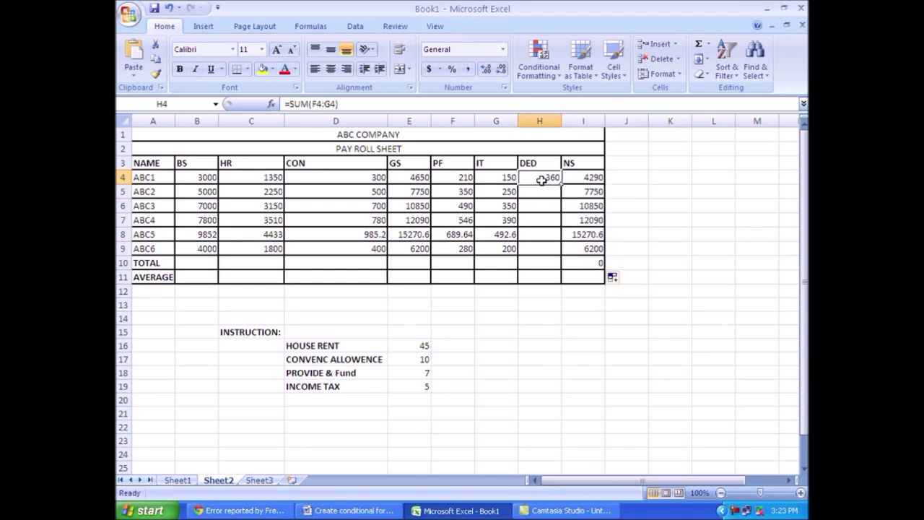
pyautogui.moveTo(562, 184); pyautogui.dragTo(562, 249)
pyautogui.click(595, 263)
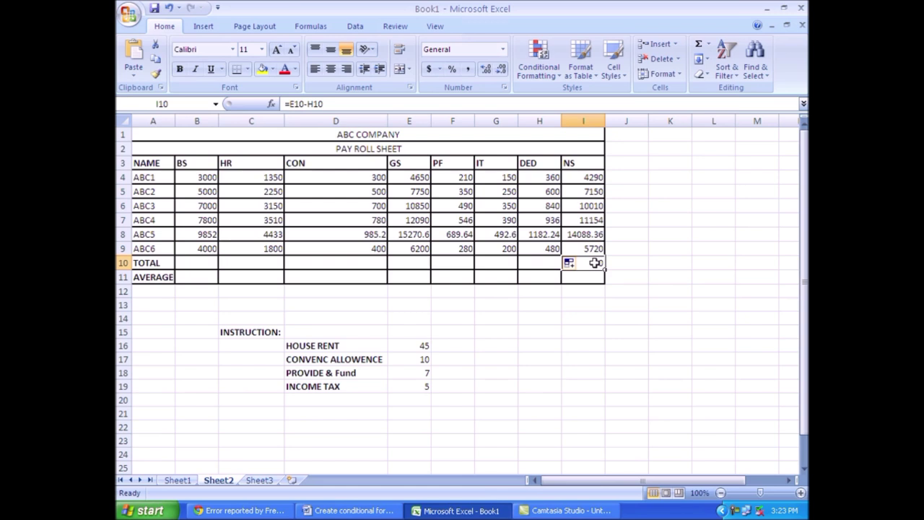
pyautogui.press('Delete')
pyautogui.click(712, 275)
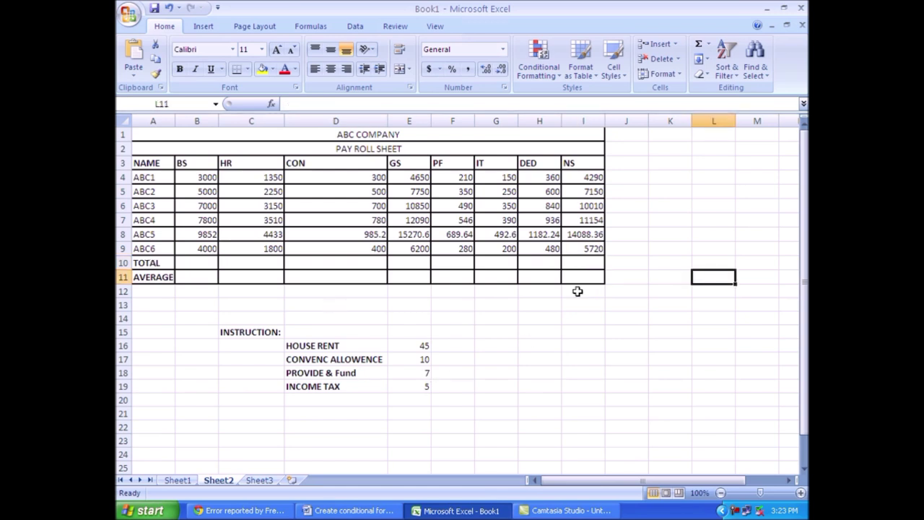
# - Review the row 4 entries from basic salary to net salary, checking the formulas for allowances, gross salary, deductions and net salary
pyautogui.click(596, 177)
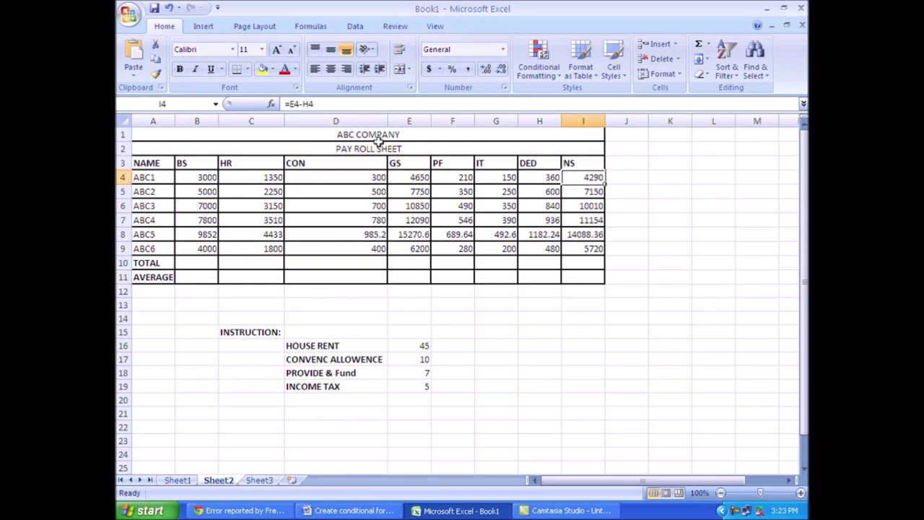
pyautogui.click(546, 179)
pyautogui.click(506, 179)
pyautogui.click(441, 179)
pyautogui.click(426, 178)
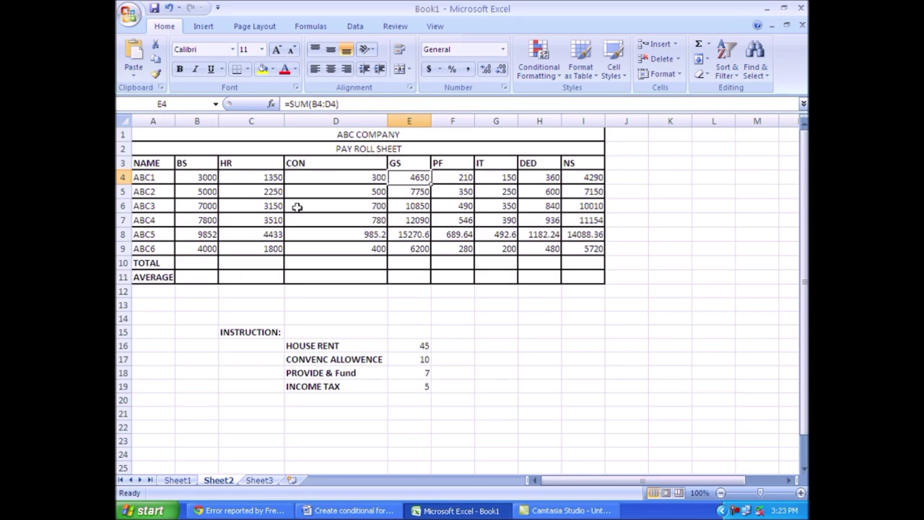
pyautogui.click(194, 178)
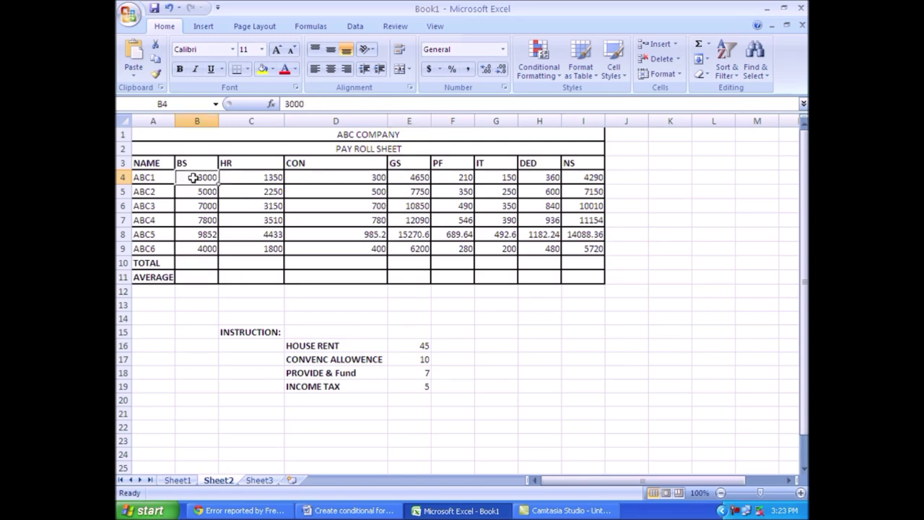
pyautogui.click(256, 179)
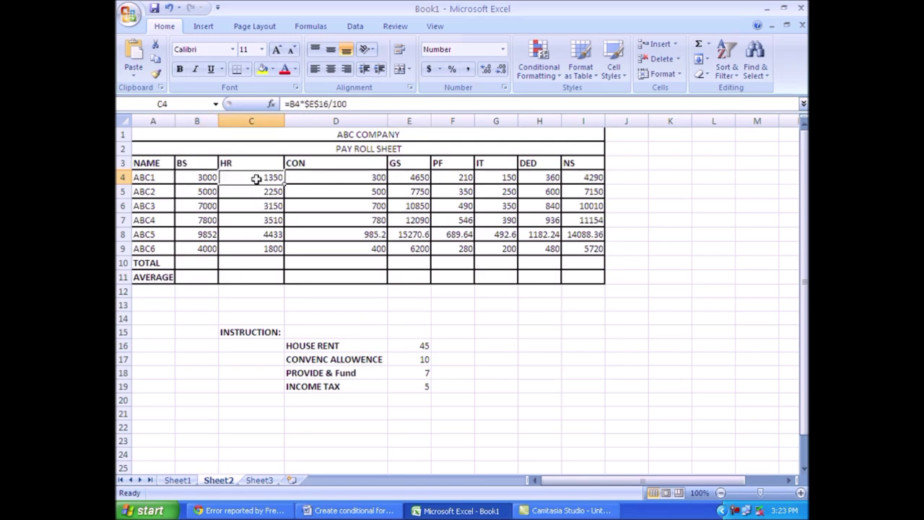
pyautogui.click(334, 179)
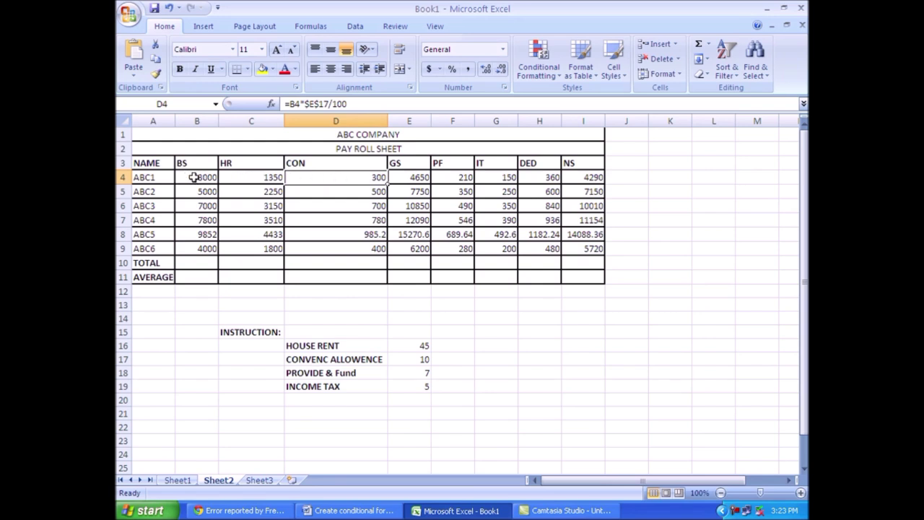
pyautogui.click(418, 178)
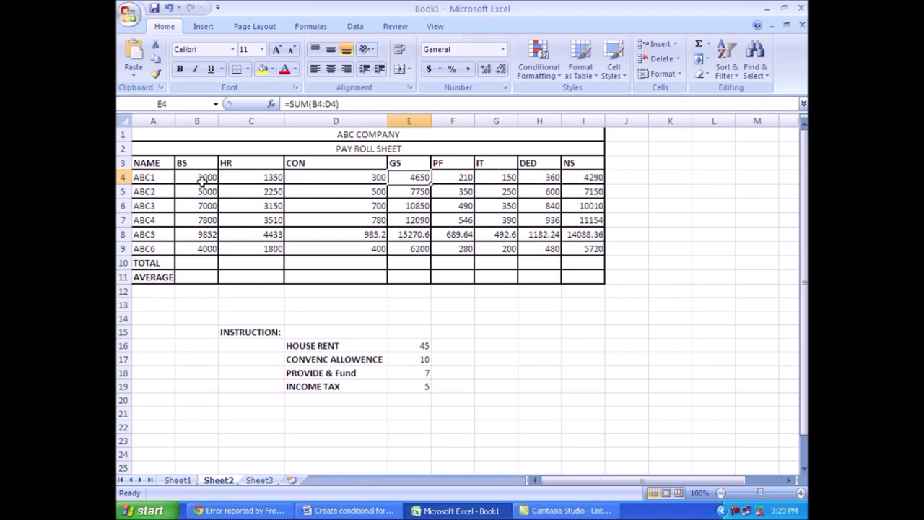
pyautogui.click(451, 178)
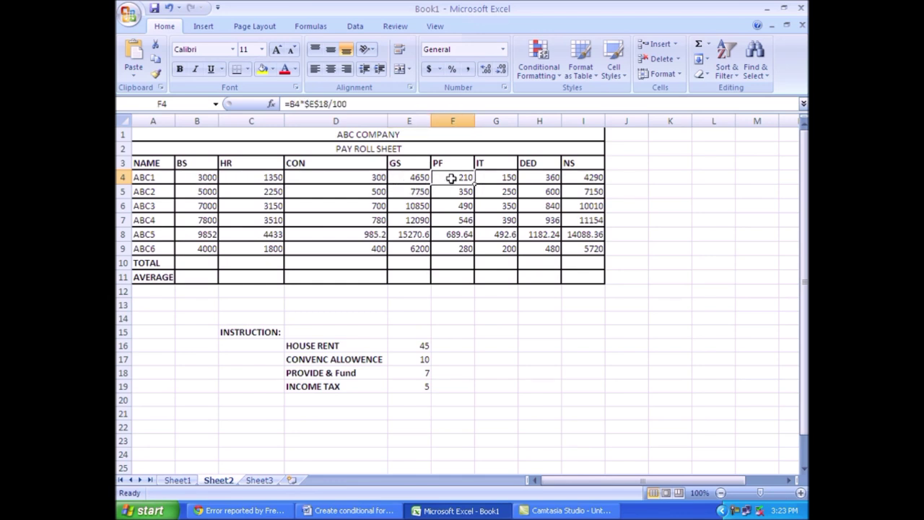
pyautogui.click(502, 179)
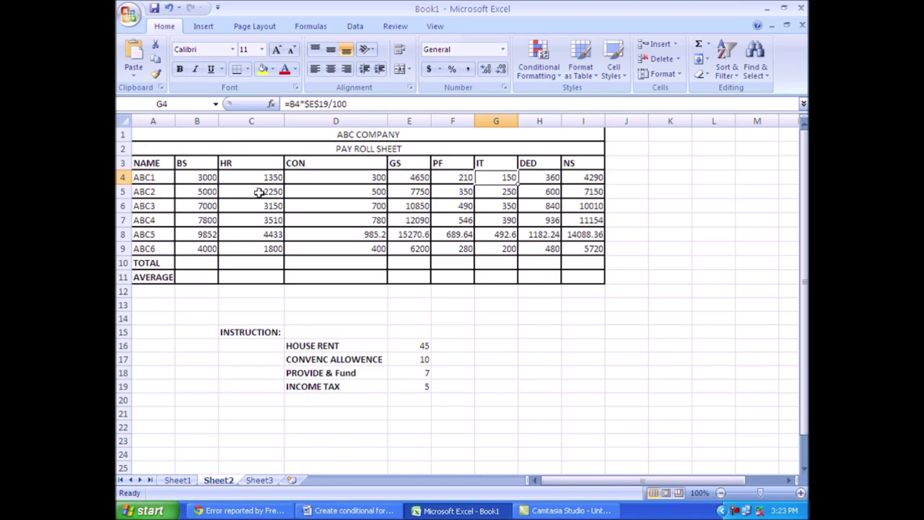
pyautogui.click(543, 180)
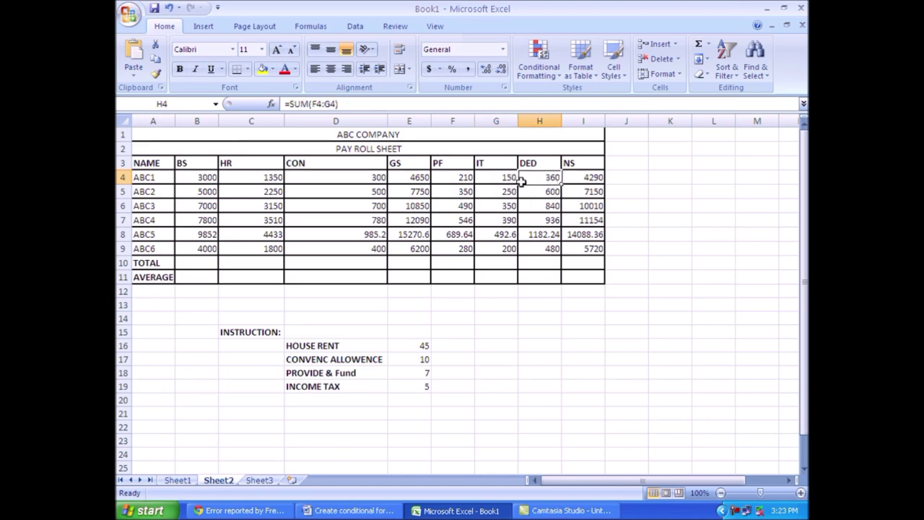
pyautogui.click(412, 179)
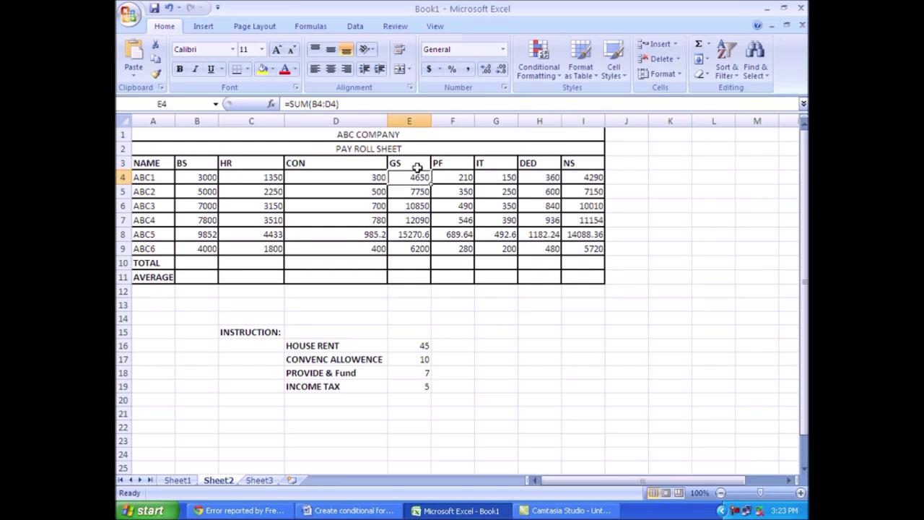
pyautogui.click(582, 178)
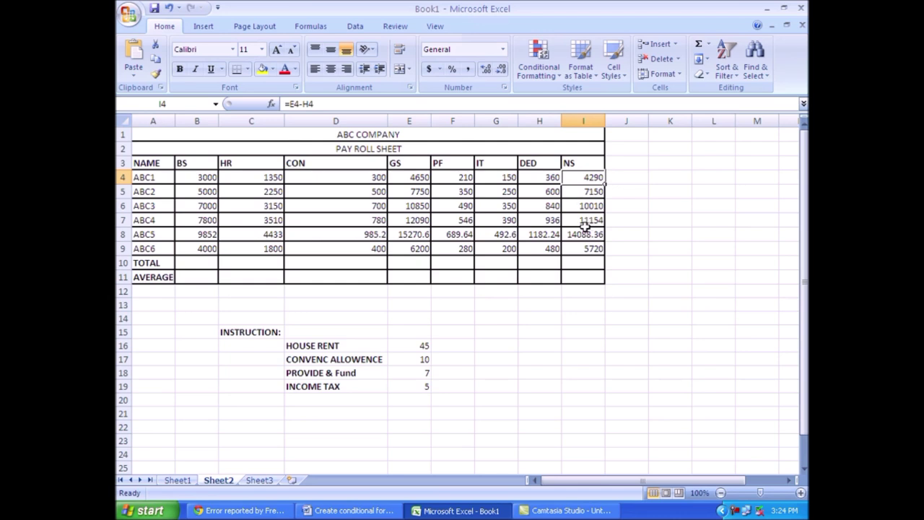